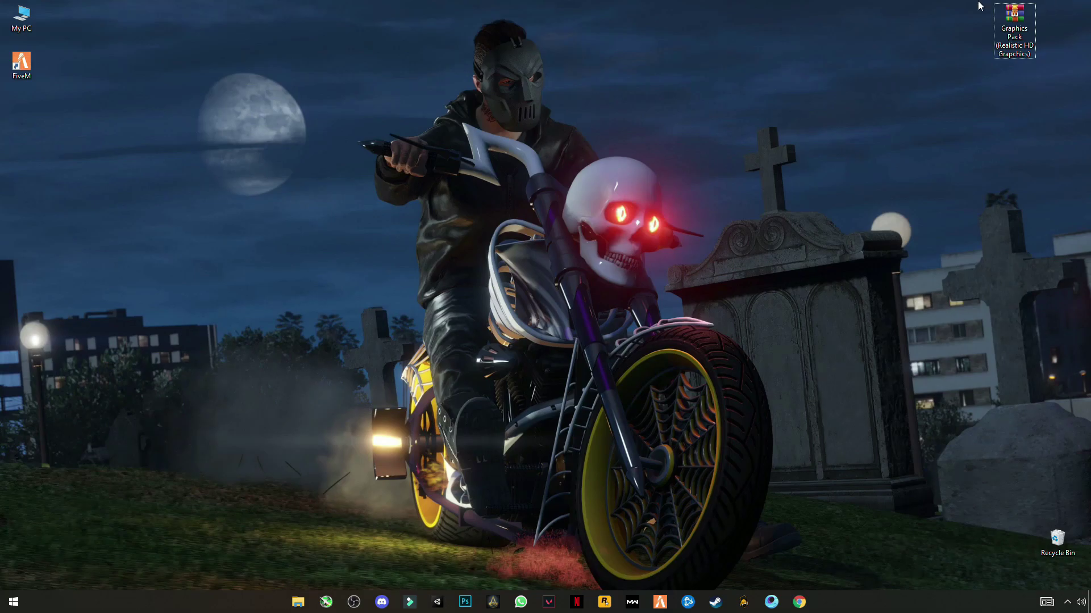
Step: Move the Graphics Pack (Realistic HD Graphics) archive away from the desktop's edge and extract its contents onto the desktop
drag(1079, 1, 938, 73)
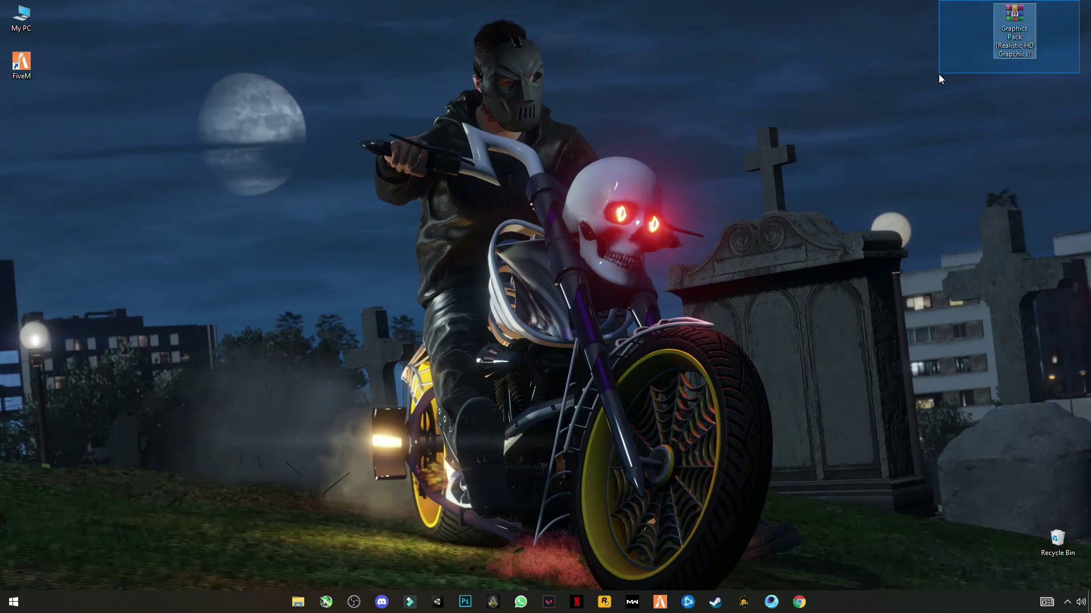
drag(1008, 34, 824, 174)
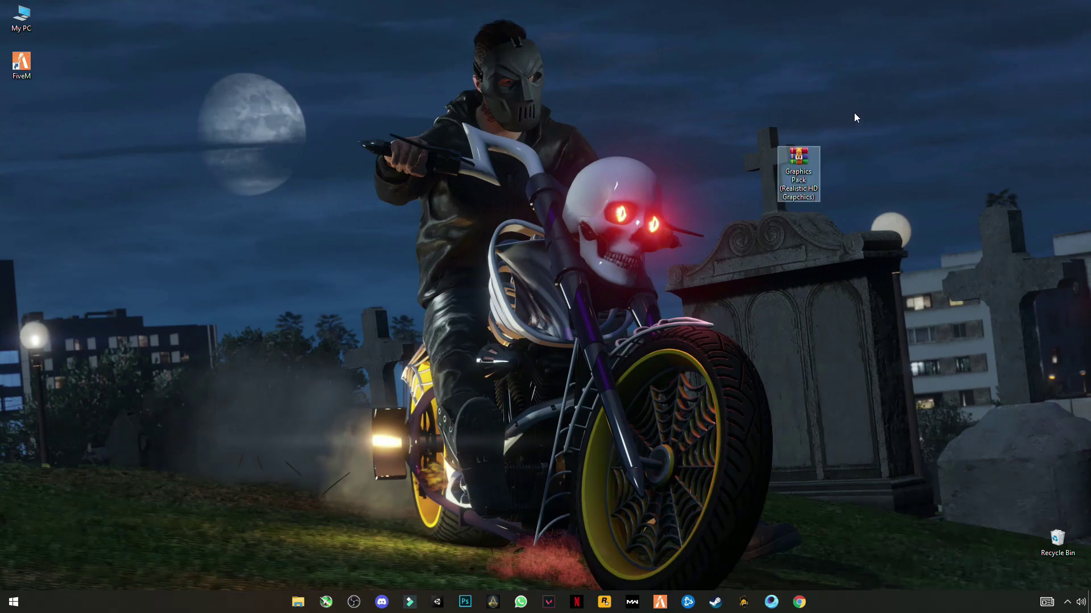
right_click(805, 165)
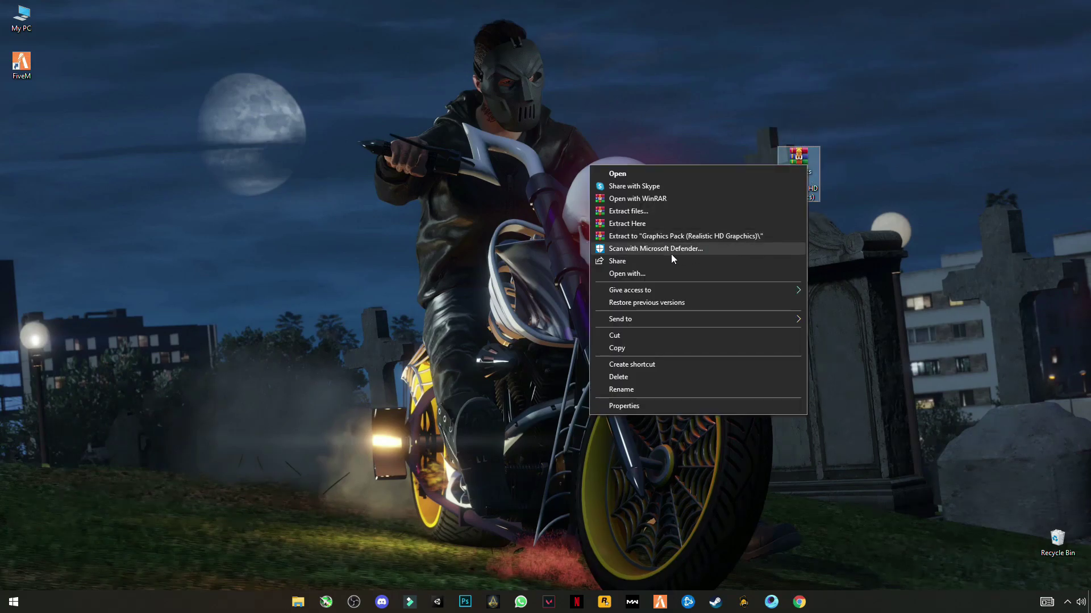
click(626, 227)
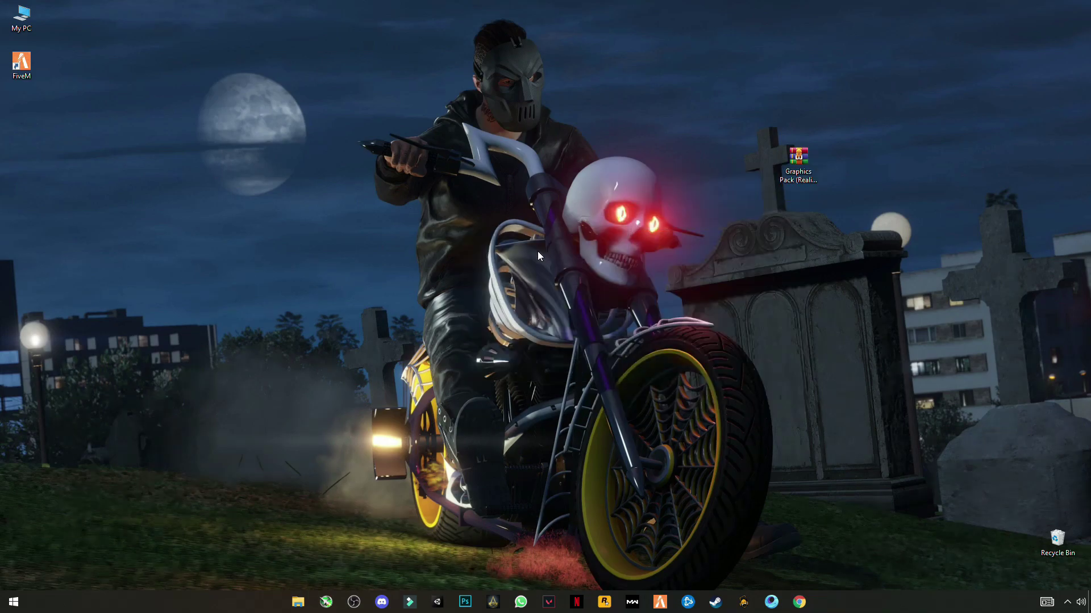
Step: Cut the citizen folder from the extracted PRV GRAPHIC folder and close that folder
right_click(23, 119)
click(34, 138)
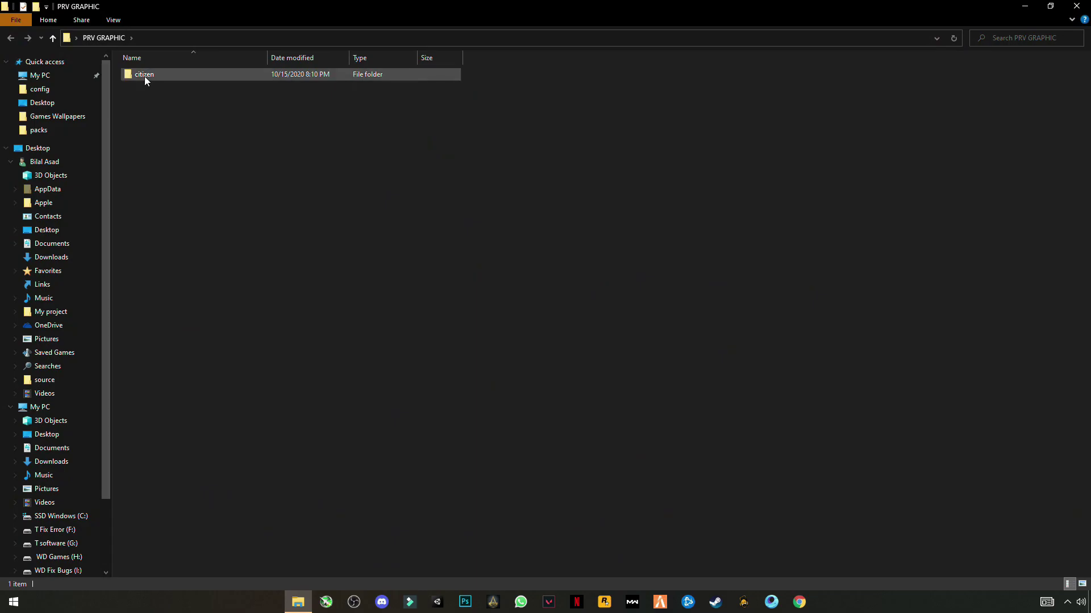
right_click(171, 76)
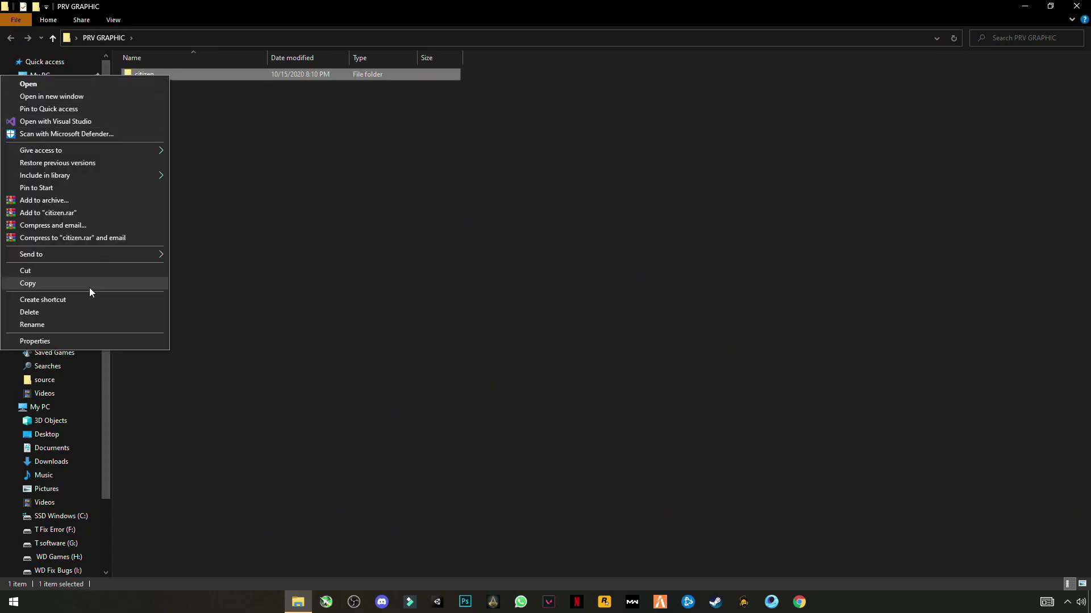
click(36, 271)
click(1077, 6)
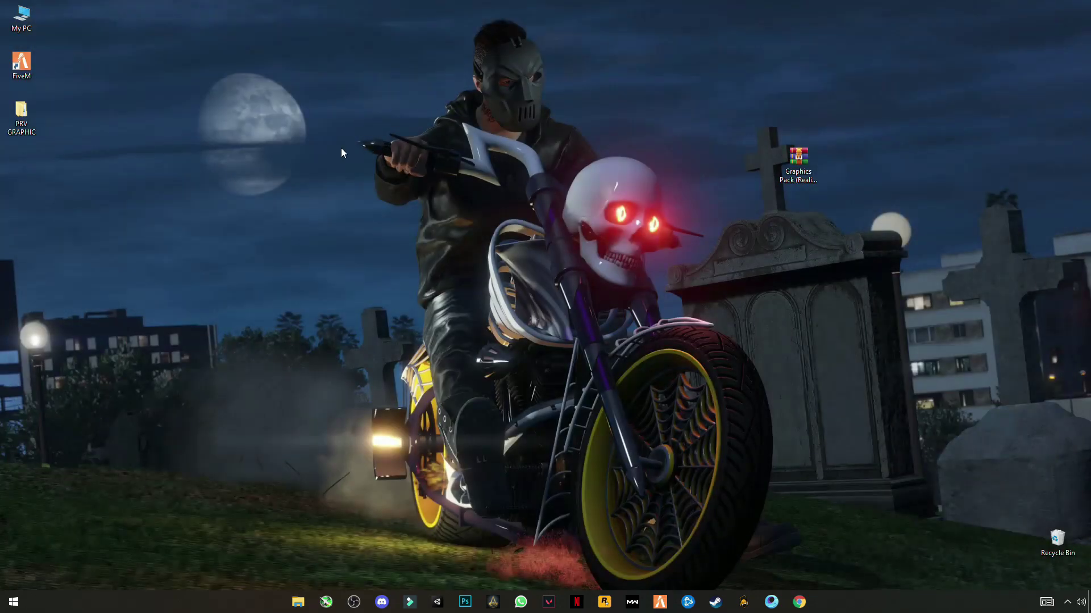
Step: Move the cut citizen folder into the FiveM Application Data folder at FiveM's file location, replacing files with the same names
right_click(34, 81)
right_click(23, 58)
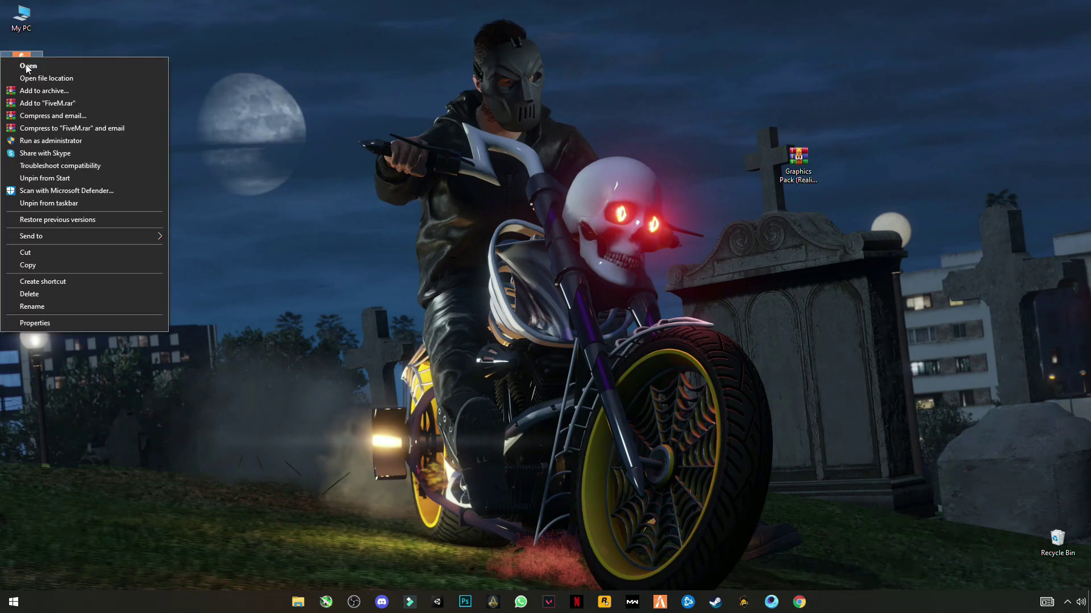
click(29, 78)
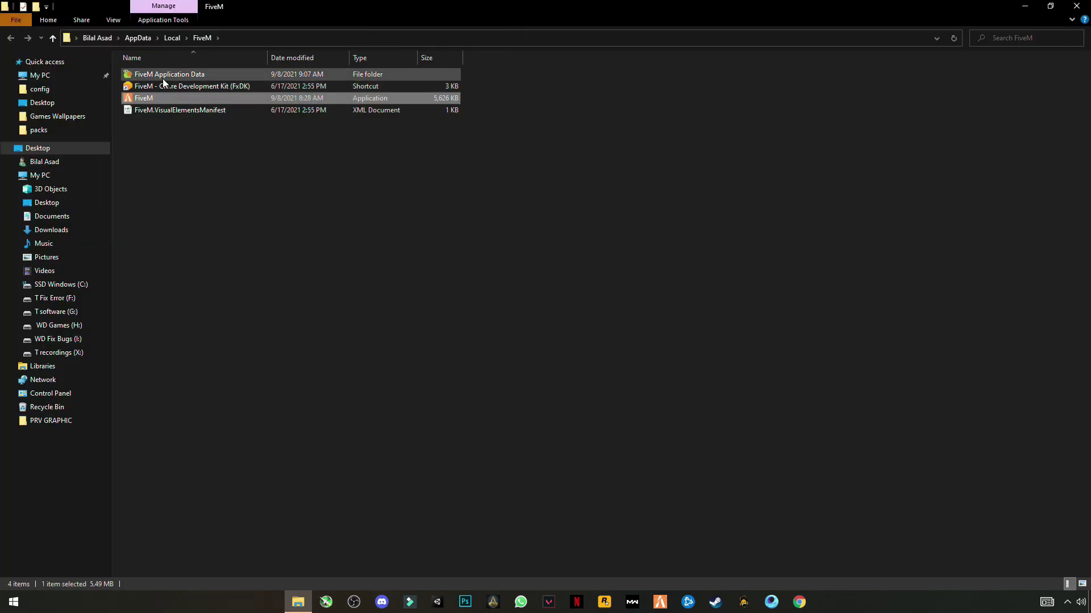
double_click(176, 76)
right_click(629, 216)
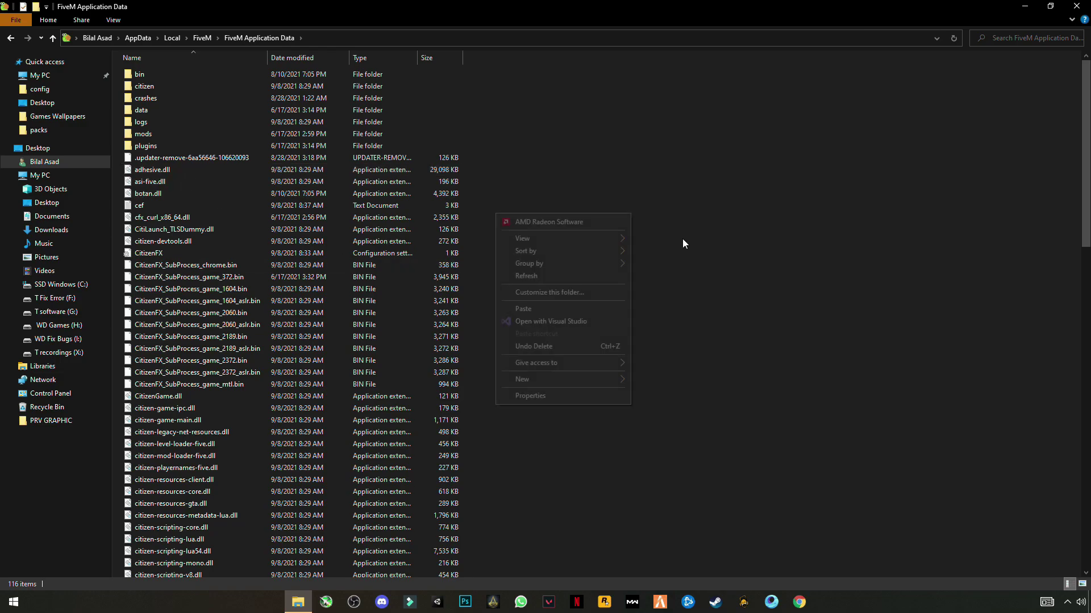
click(532, 310)
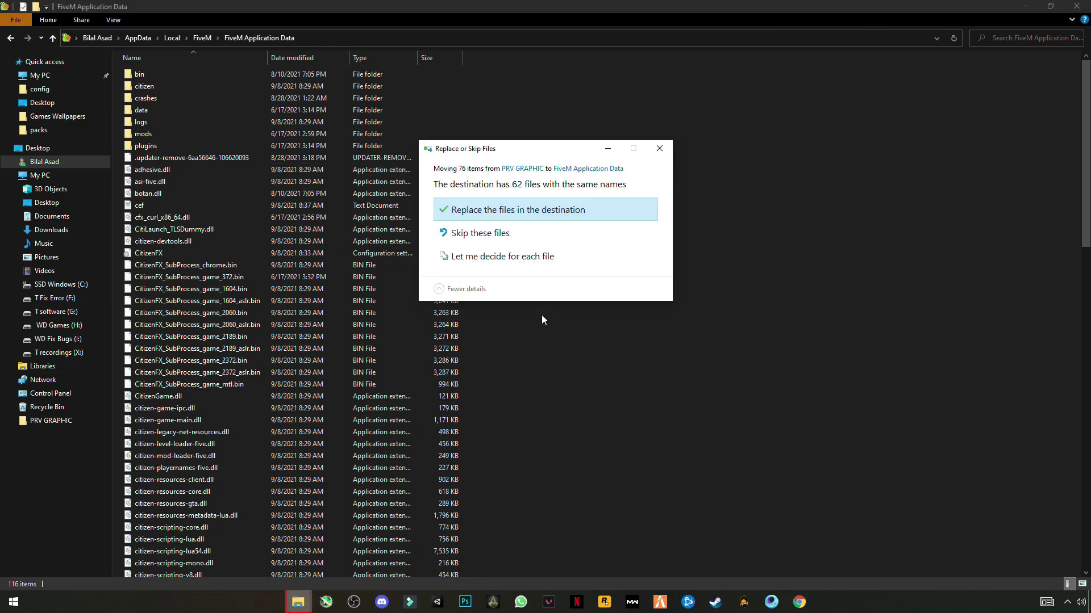
click(491, 212)
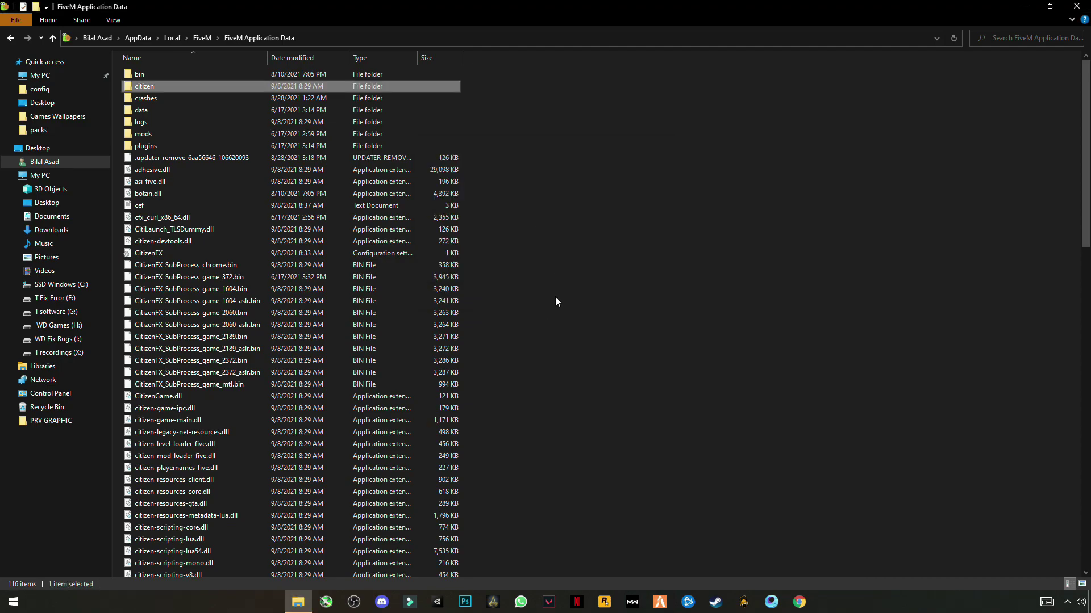
key(super+d)
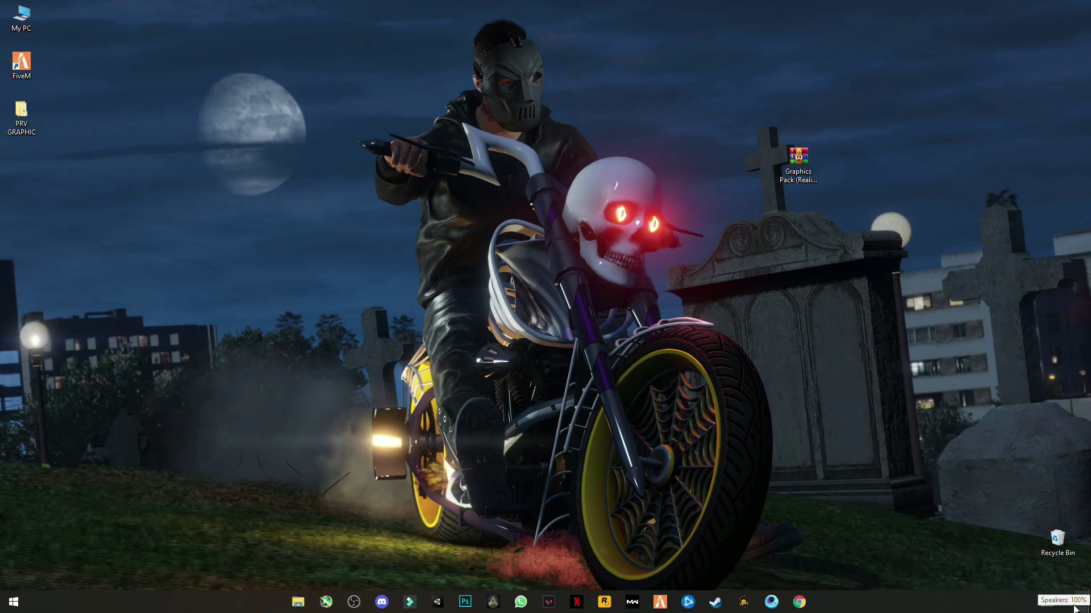
Step: Start a new power plan named fivem from the system's power settings, based on High performance
click(14, 602)
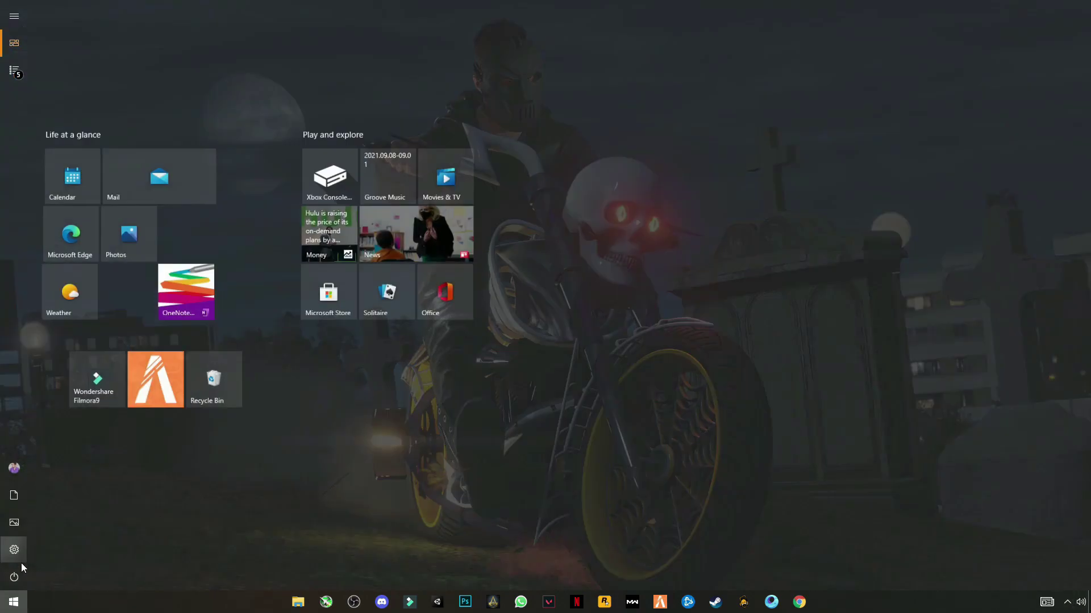
click(15, 561)
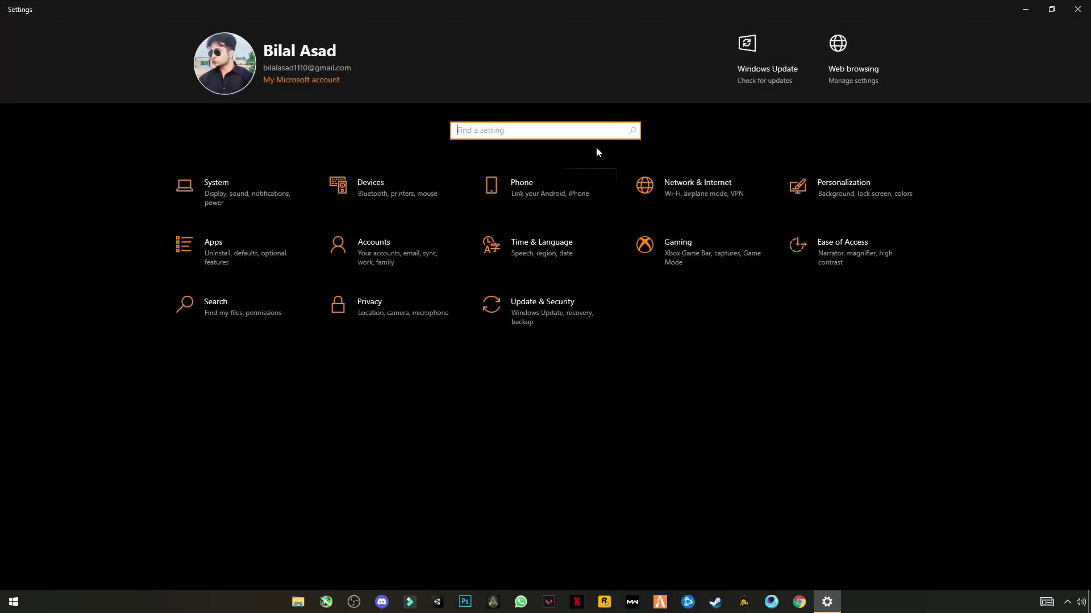
click(218, 199)
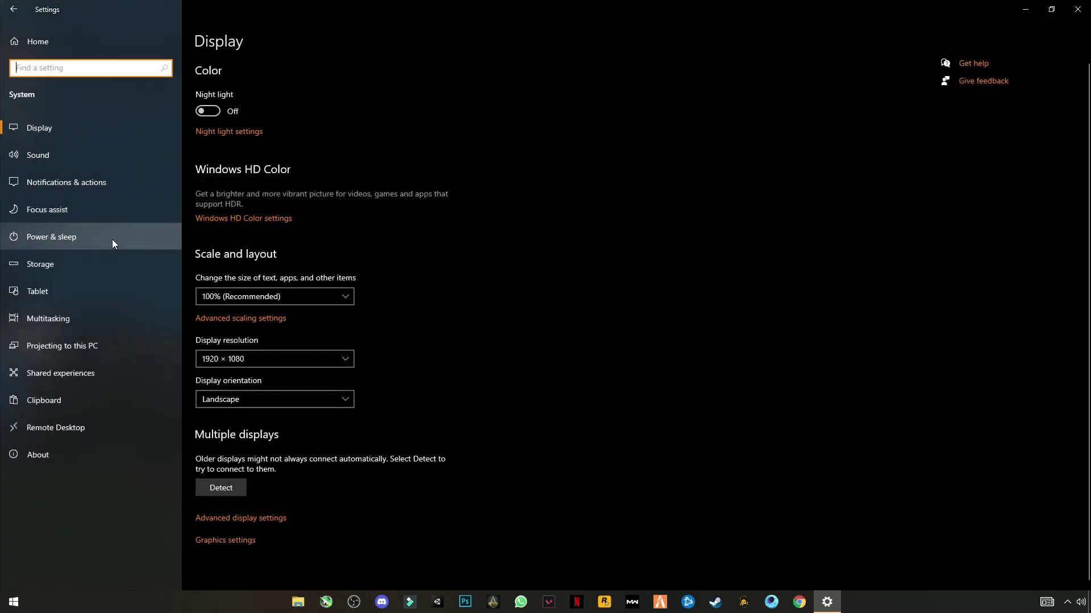
click(45, 241)
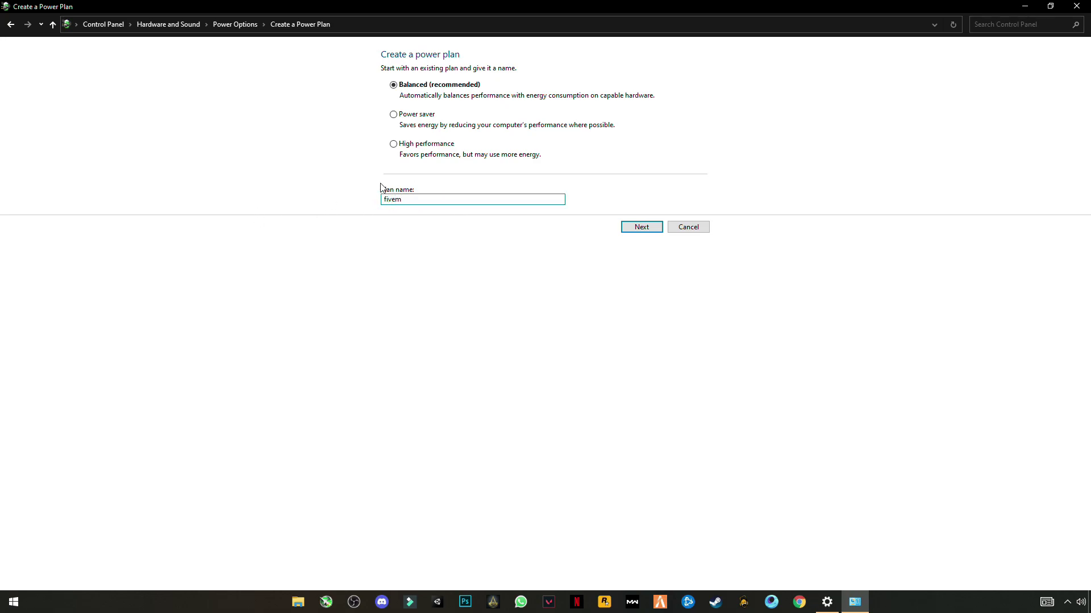
click(409, 147)
click(637, 230)
Step: Set the fivem plan's display turn-off and computer sleep times to Never, and create the plan
click(528, 94)
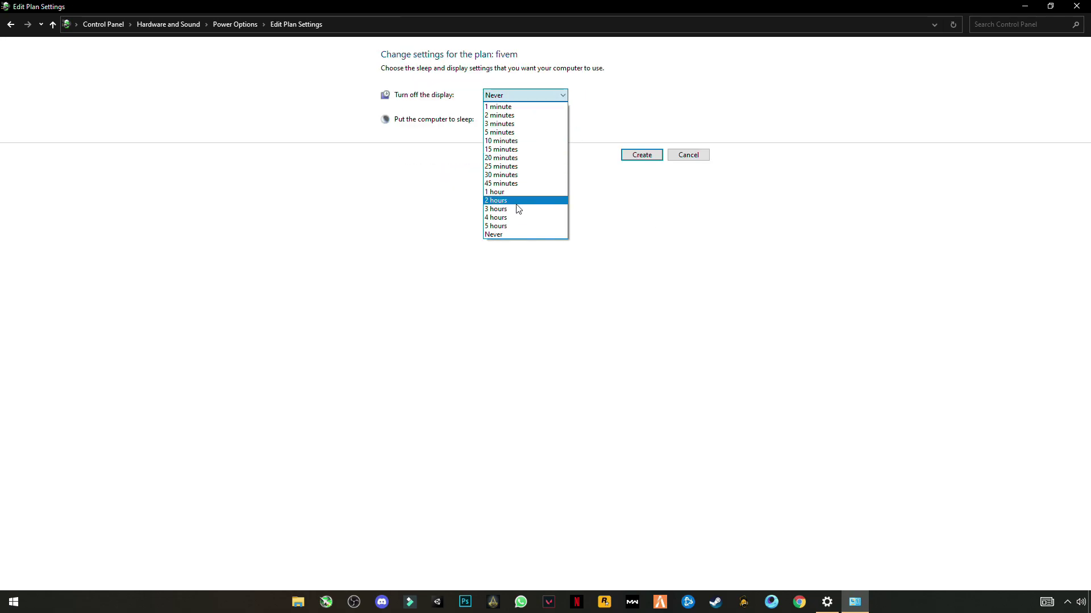
click(507, 235)
click(509, 119)
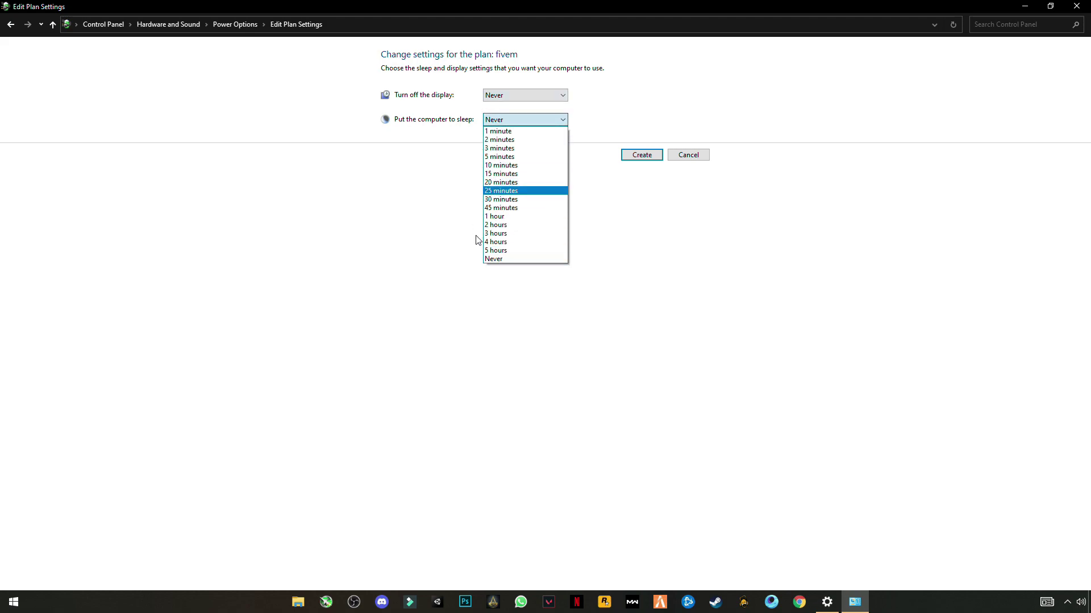
click(500, 259)
click(642, 155)
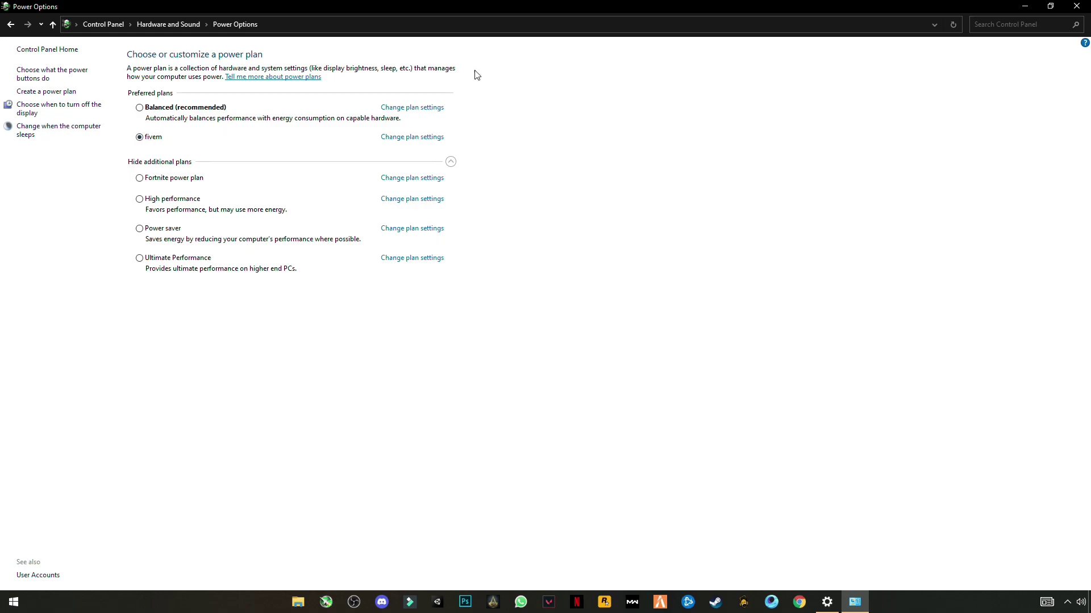
click(1077, 6)
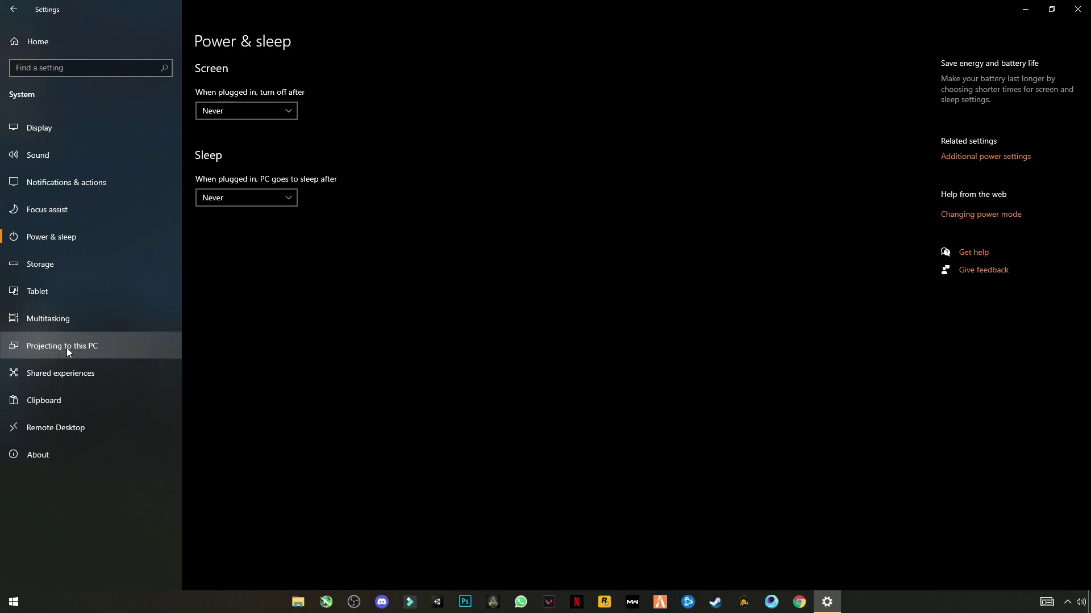
Step: Check the system's notification options and the list of notification senders, and close Settings
click(59, 186)
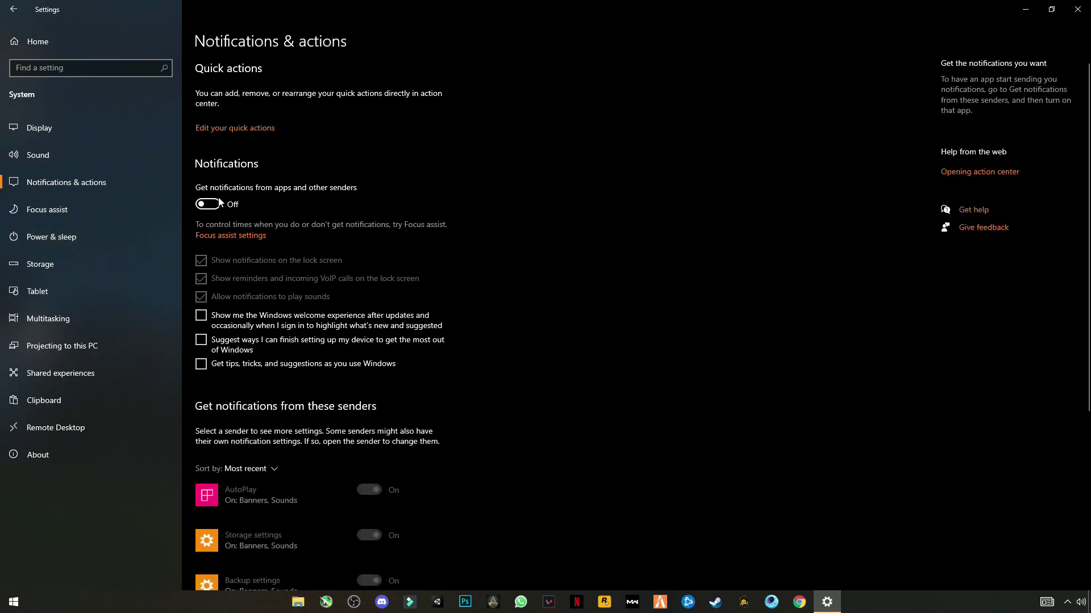
scroll(245, 313, down, 5)
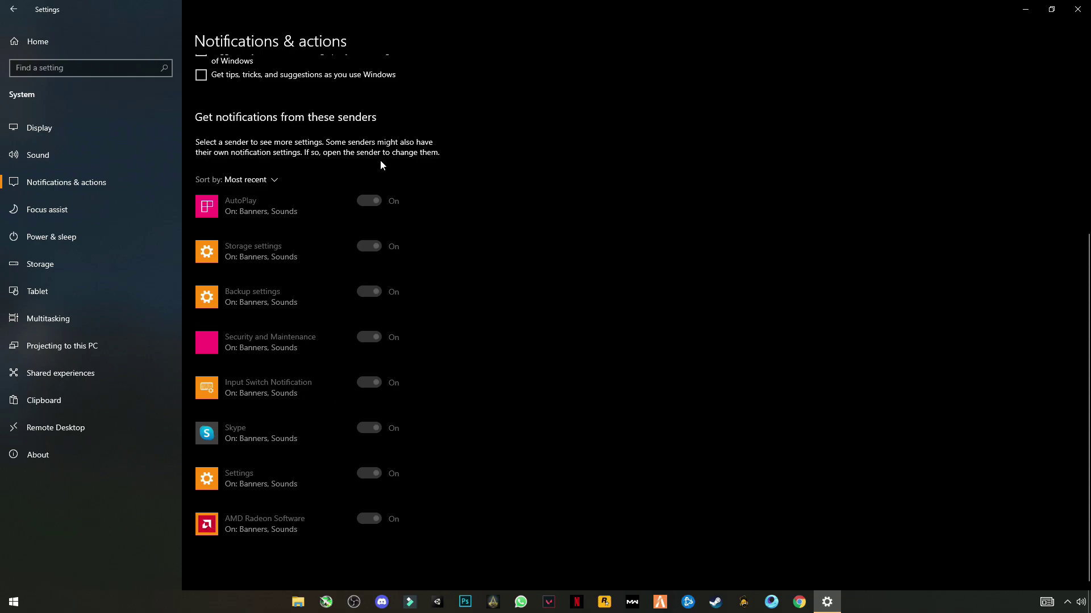
scroll(372, 314, up, 5)
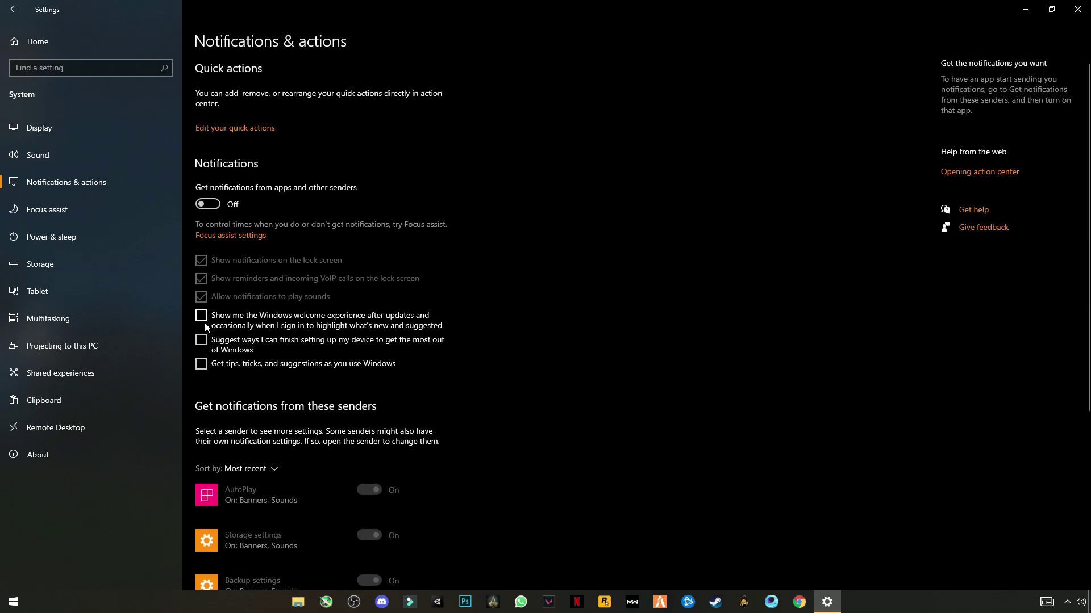
click(1078, 9)
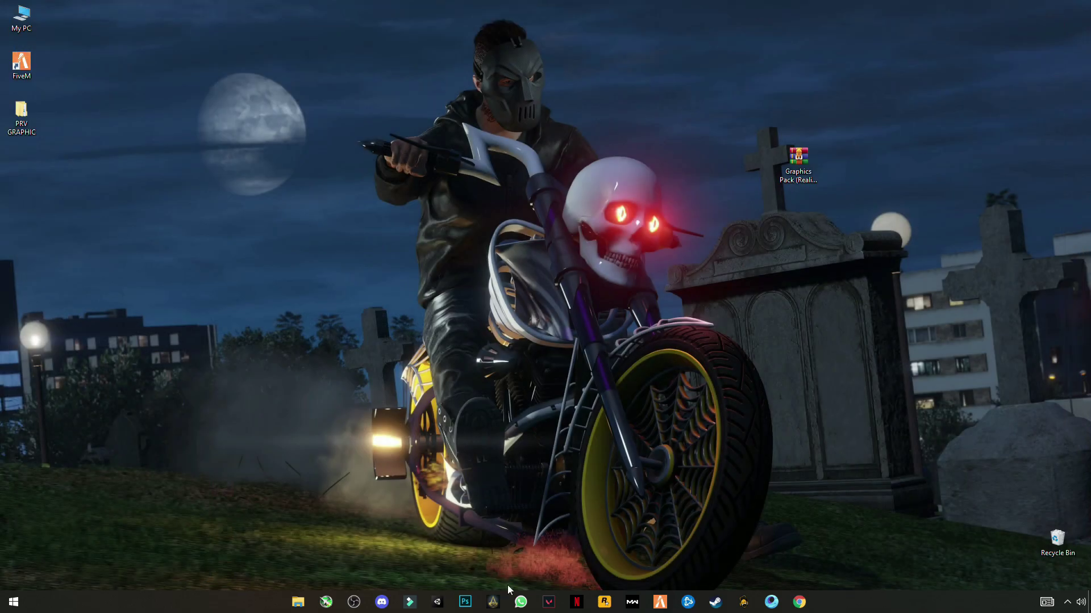
Step: Open the user's temporary files folder by running %temp%
click(20, 605)
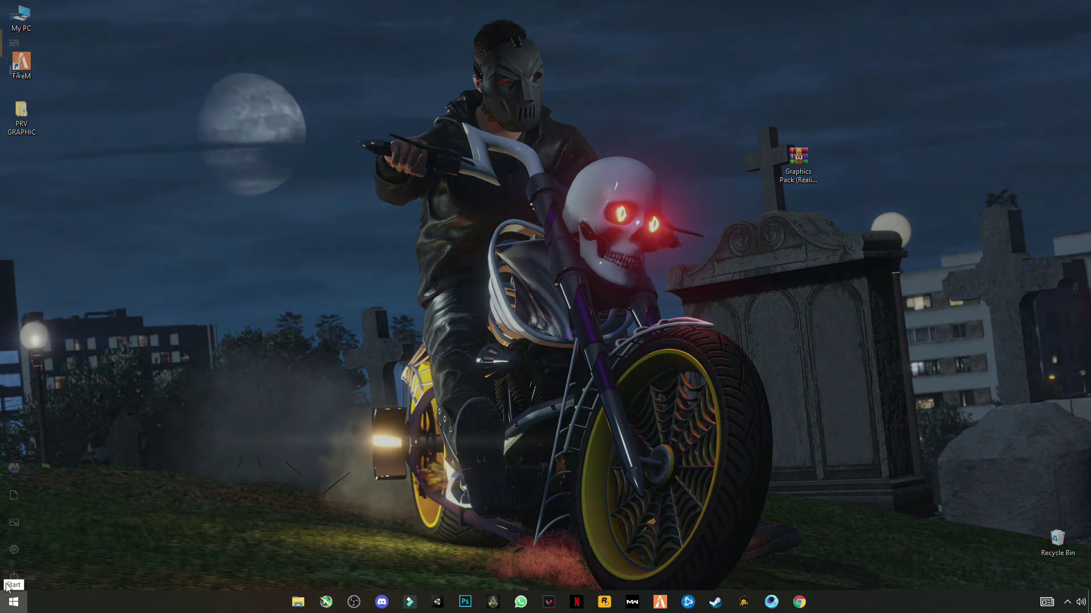
text(run)
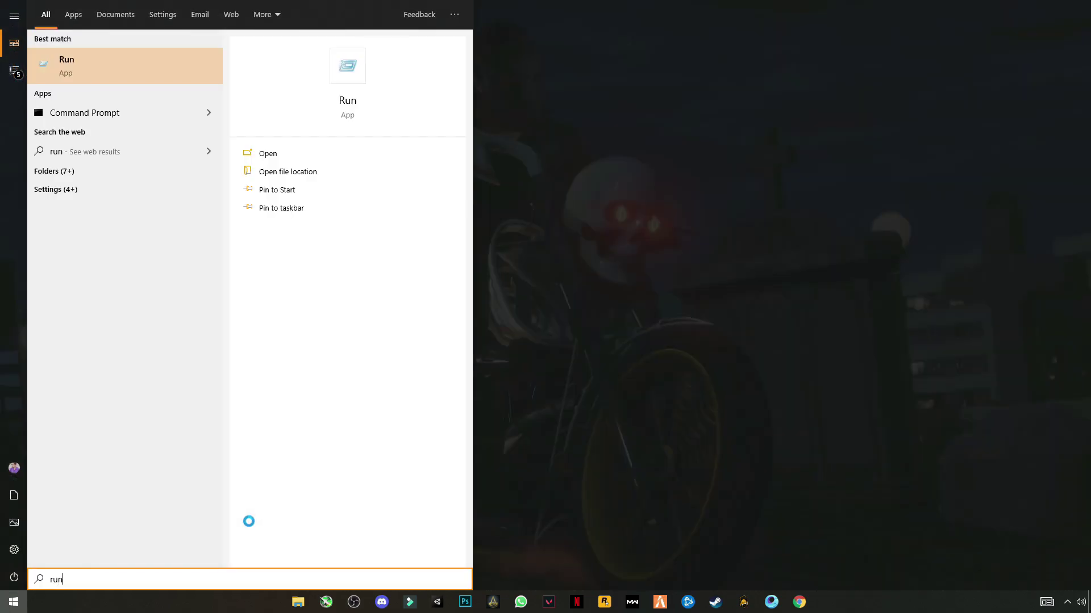
key(Return)
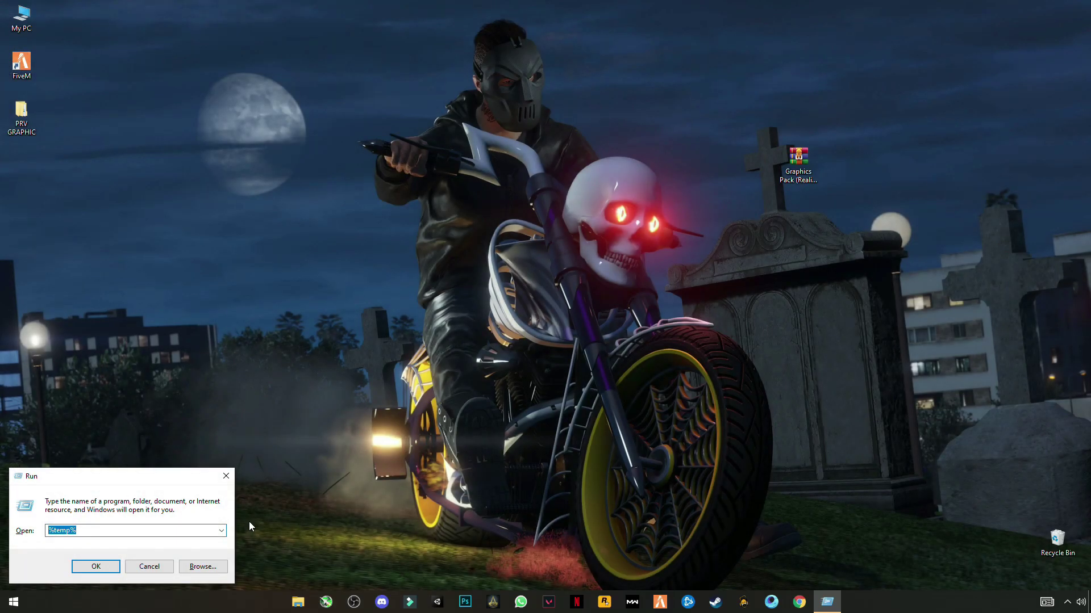
click(101, 530)
click(94, 566)
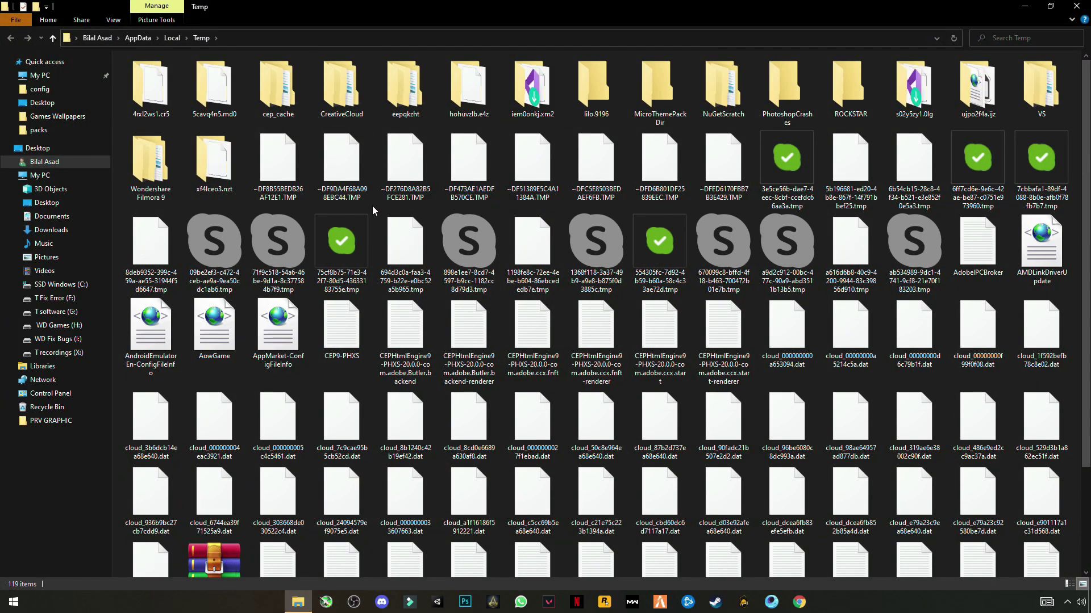
Step: Delete all items in the Temp folder, skipping the files in use, and close the folder
click(405, 253)
key(ctrl+a)
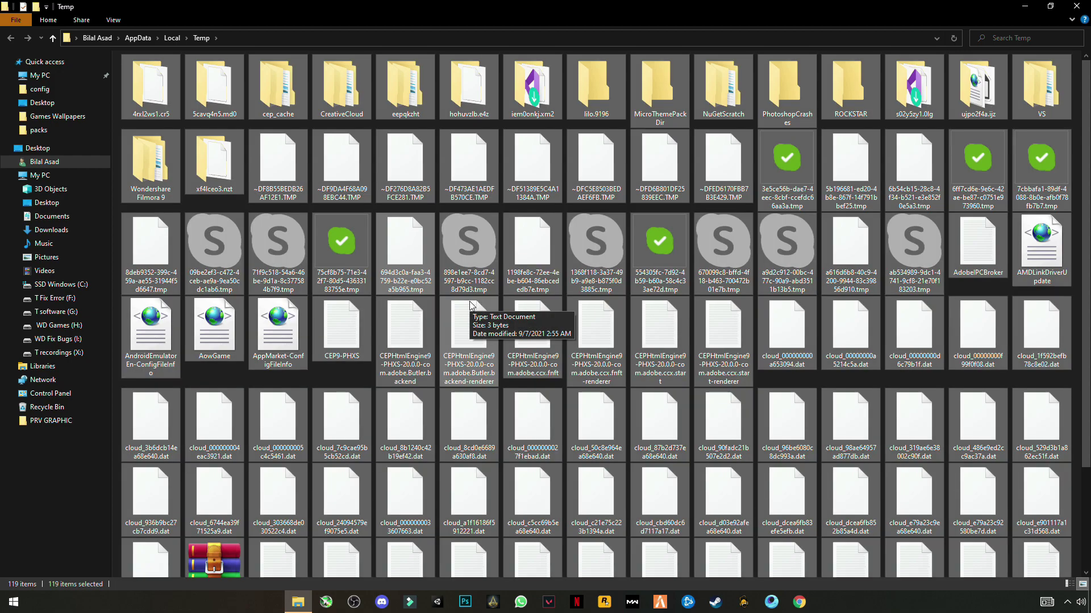
right_click(392, 250)
click(292, 409)
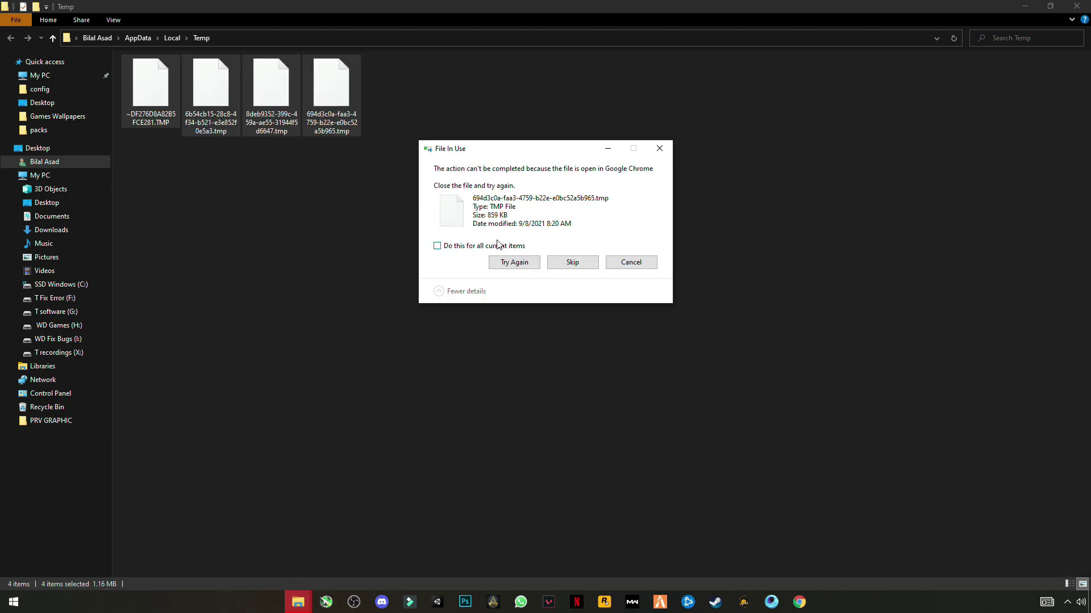
click(572, 262)
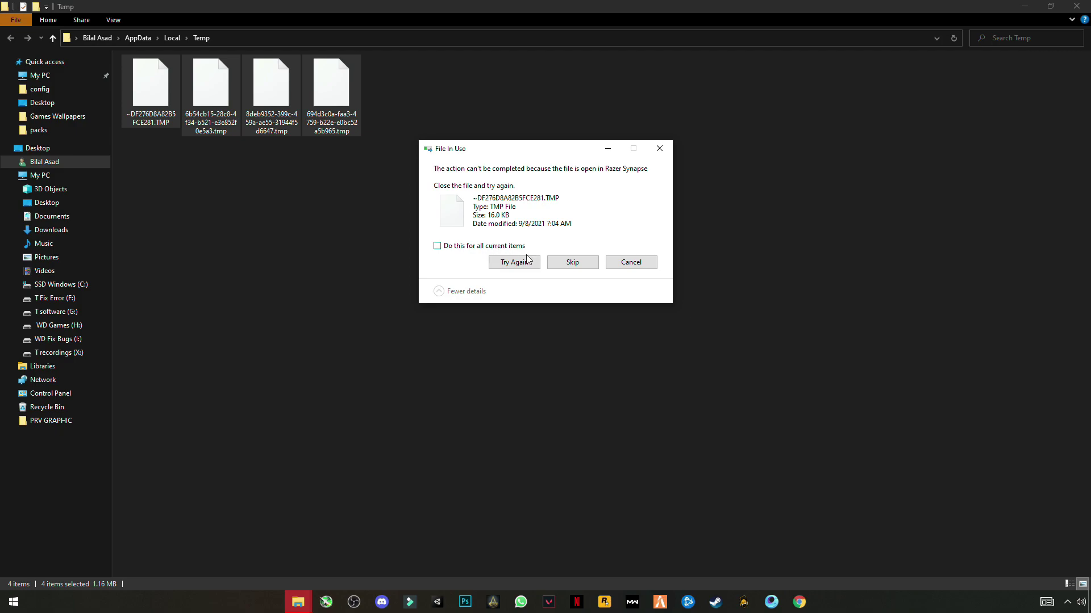
click(573, 265)
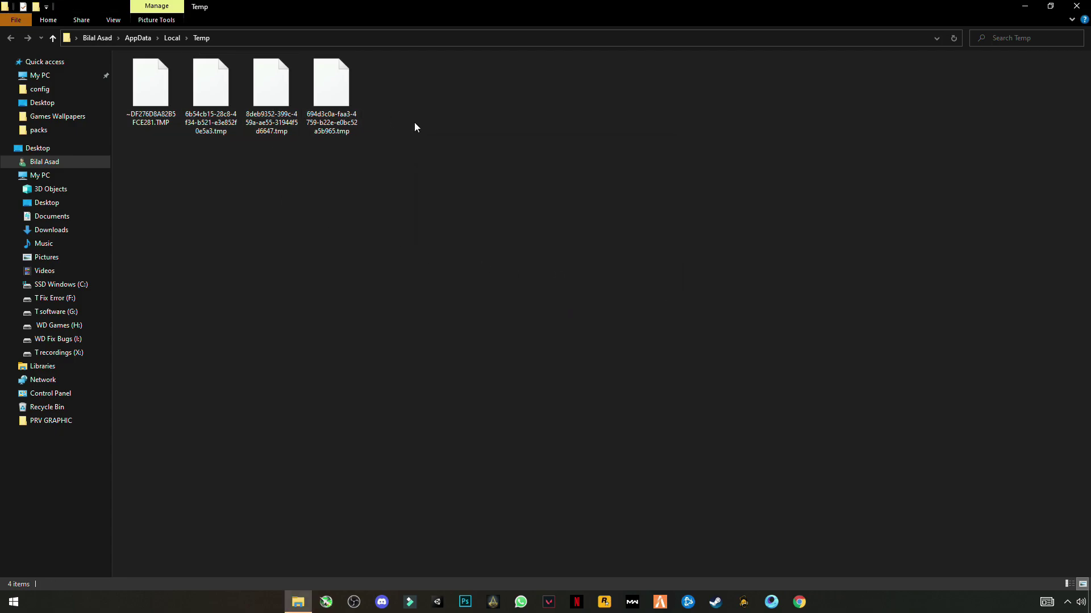
click(1074, 7)
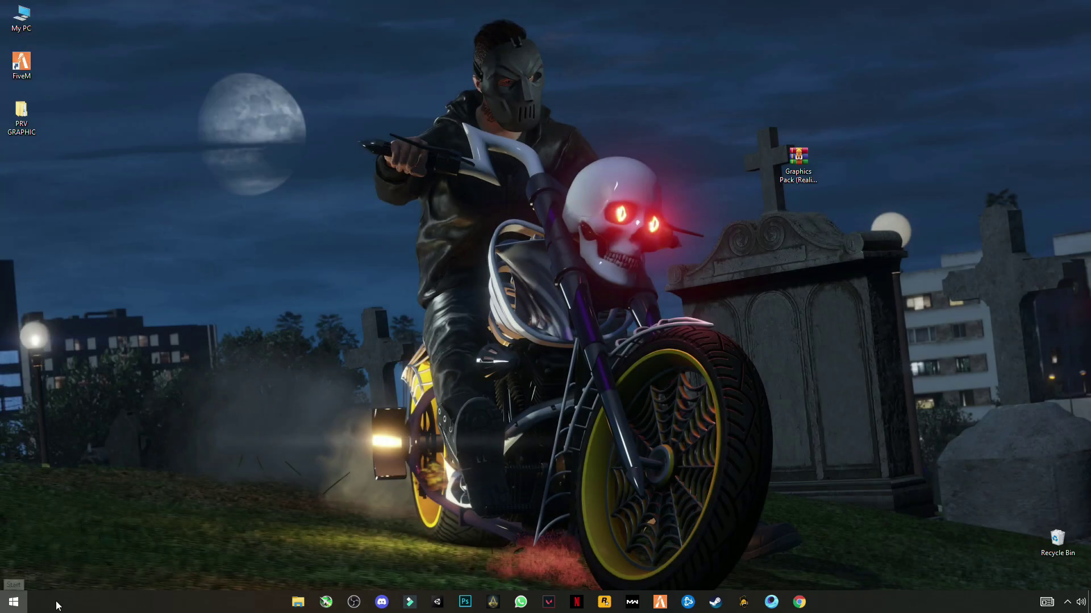
Step: Open the Windows Temp folder by running temp
click(14, 601)
text(run)
key(Return)
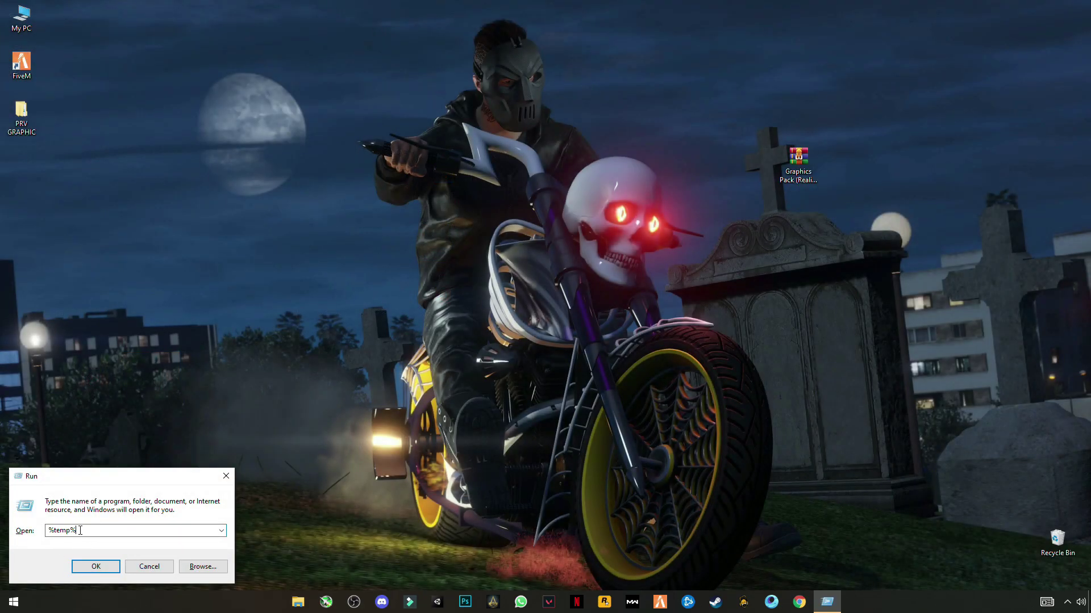
key(BackSpace)
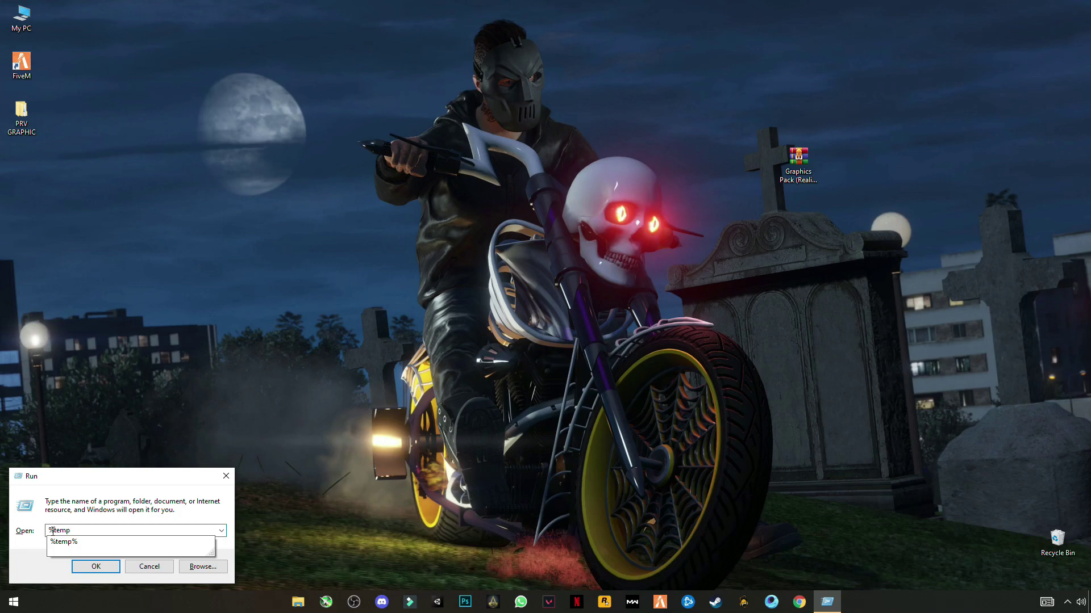
click(54, 530)
key(BackSpace)
click(96, 567)
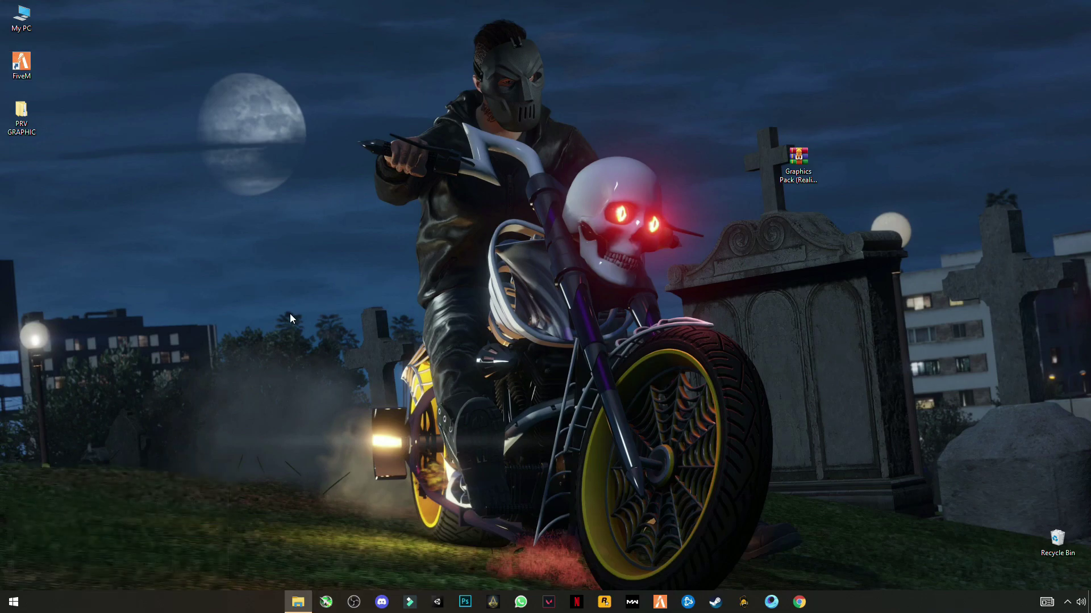
Step: Delete all items in the Windows Temp folder, retrying the file in use before cancelling it
drag(231, 187, 181, 92)
right_click(181, 92)
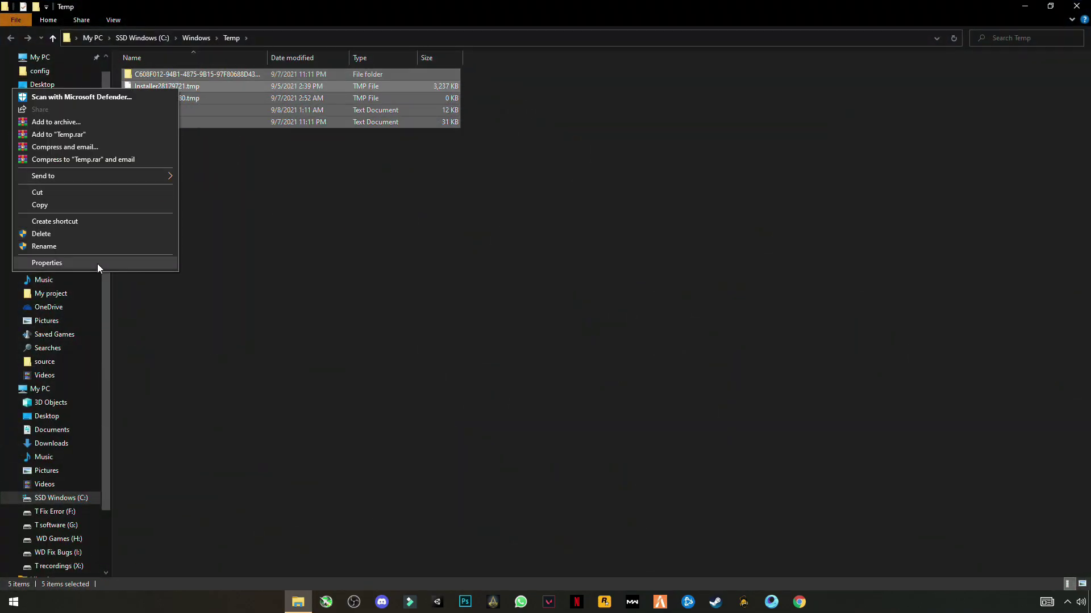
click(49, 230)
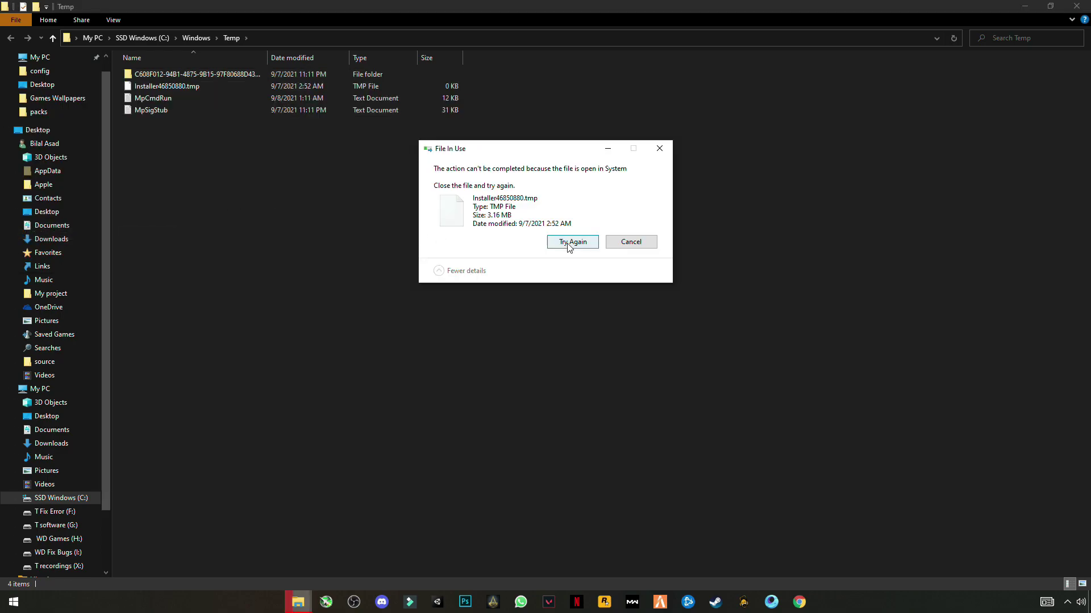
click(582, 244)
click(583, 246)
click(630, 243)
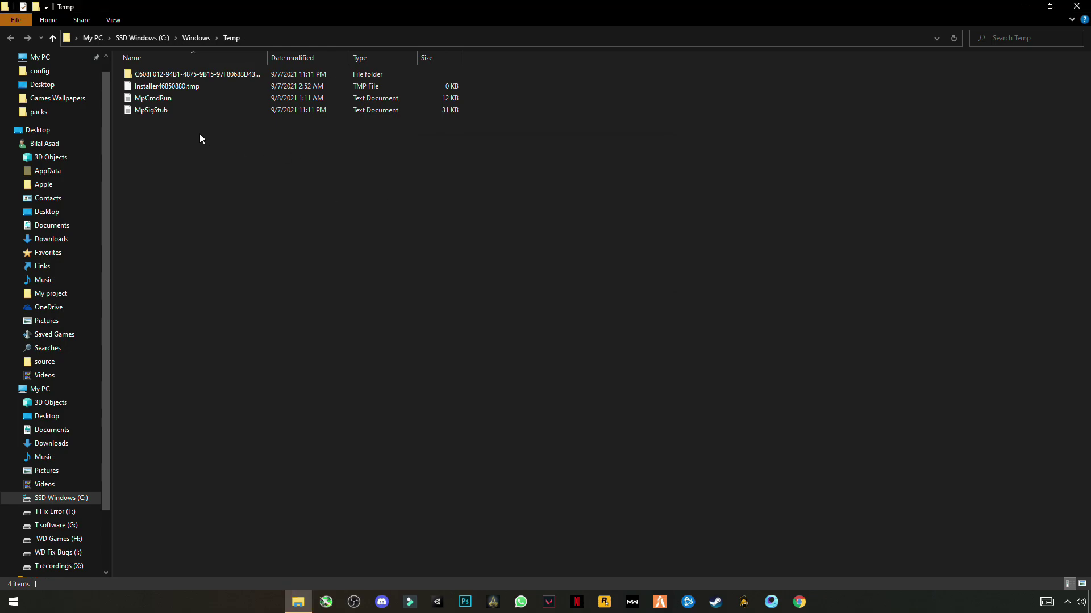
Step: Delete the remaining MpSigStub and MpCmdRun text files from the Windows Temp folder
click(154, 113)
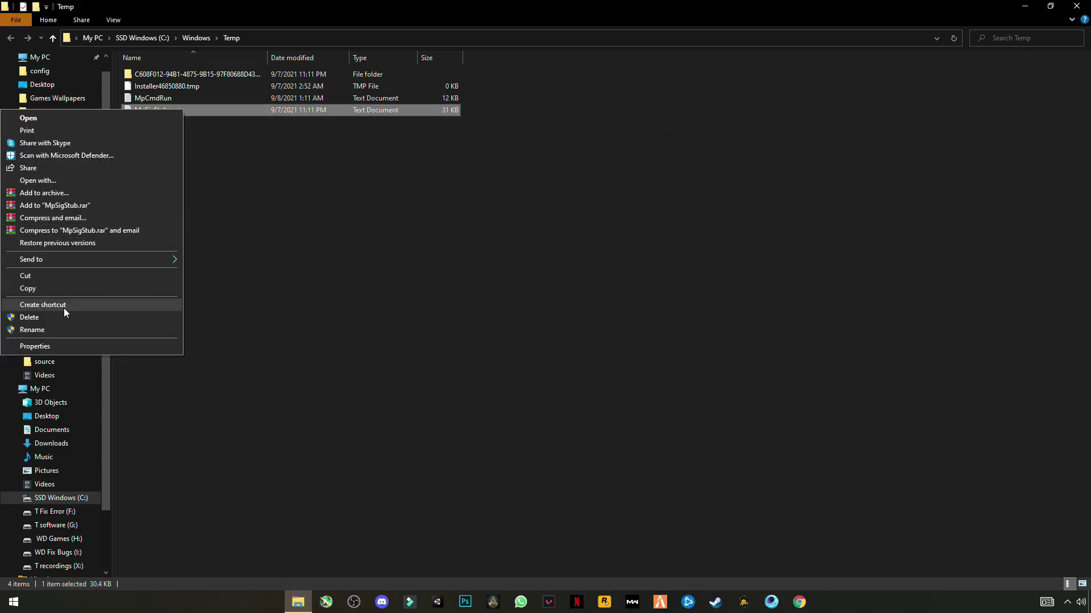
click(31, 288)
click(160, 137)
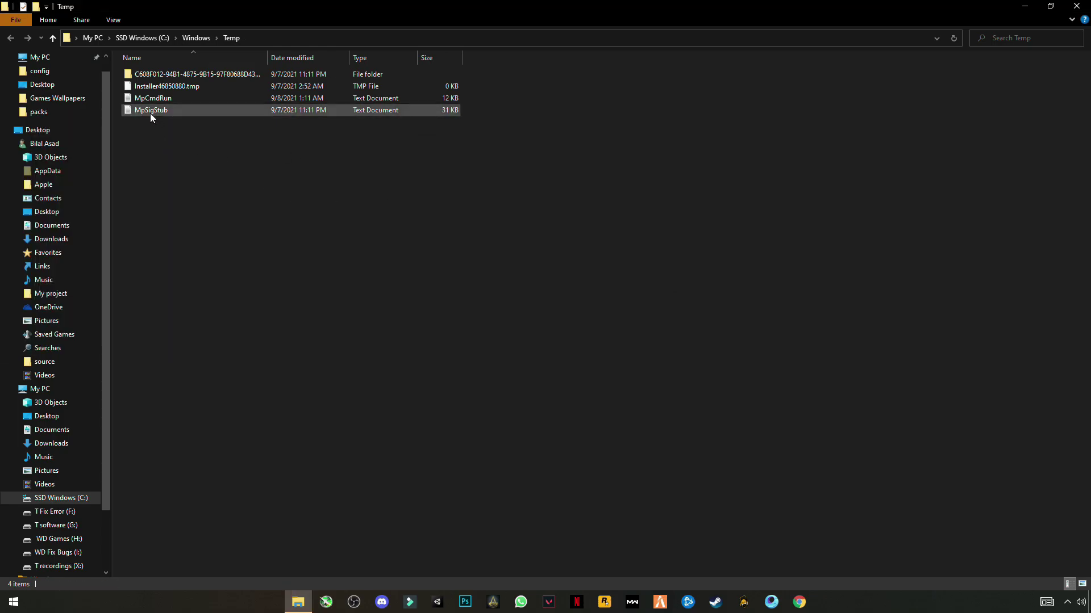
right_click(181, 112)
click(16, 322)
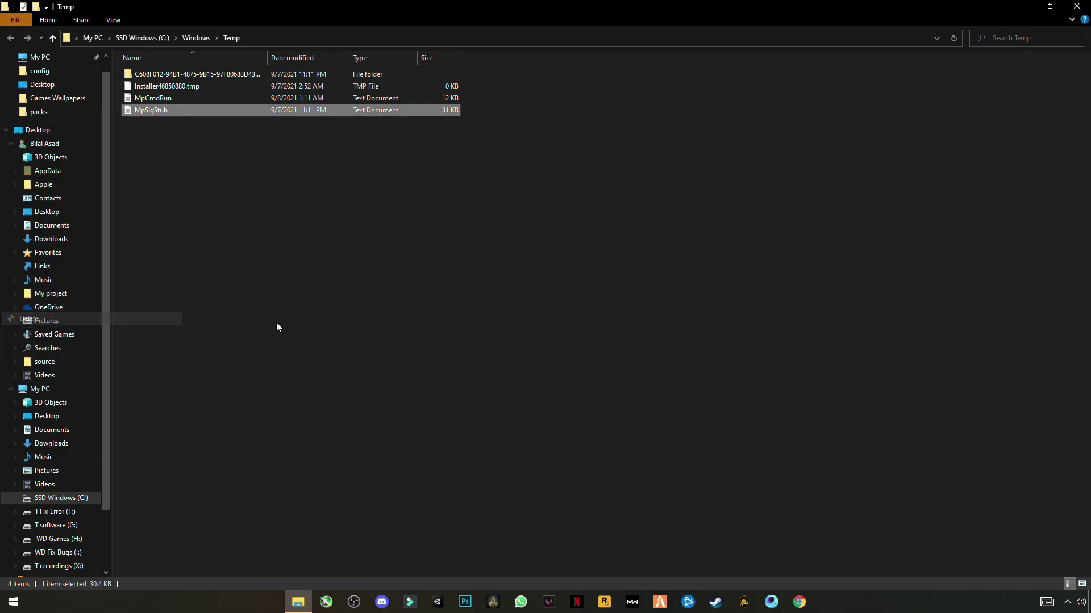
right_click(186, 104)
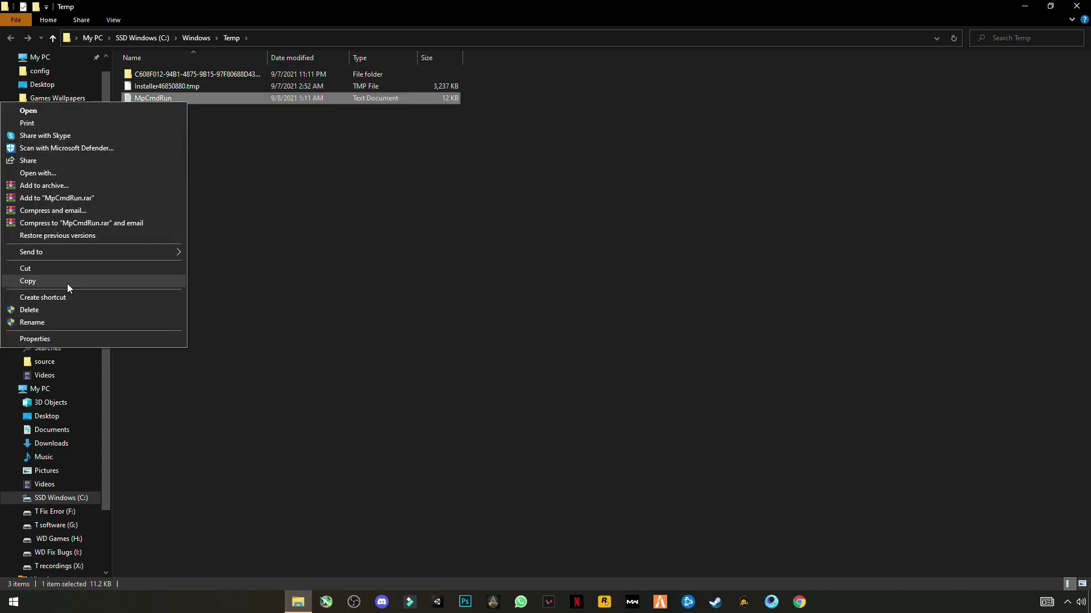
click(29, 310)
Step: Try to delete Installer46850880.tmp and the folder starting with C608F012, and close the Windows Temp folder
right_click(149, 84)
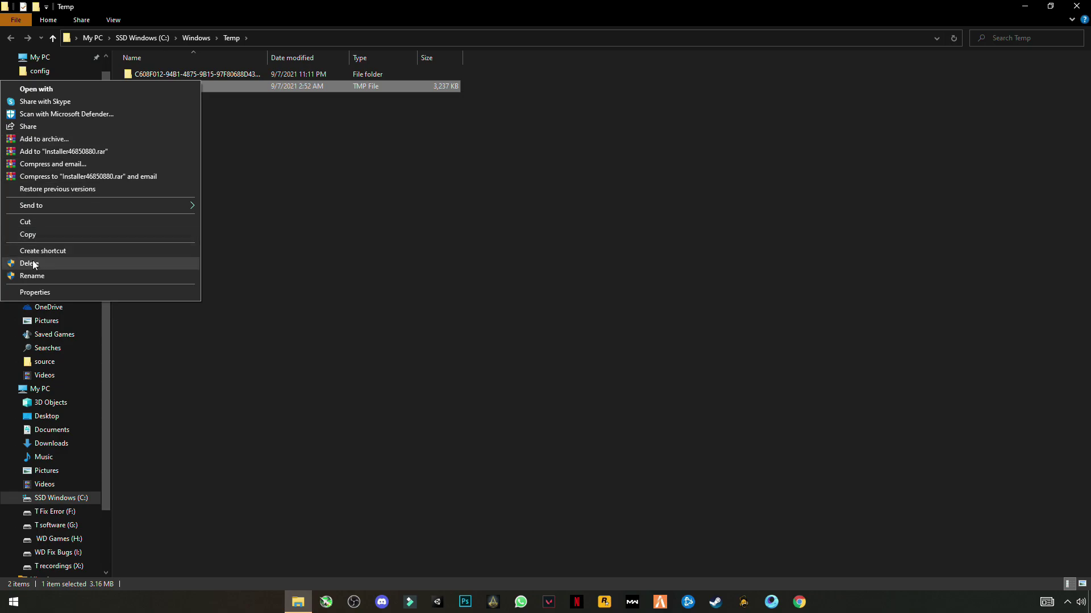
click(31, 263)
click(627, 247)
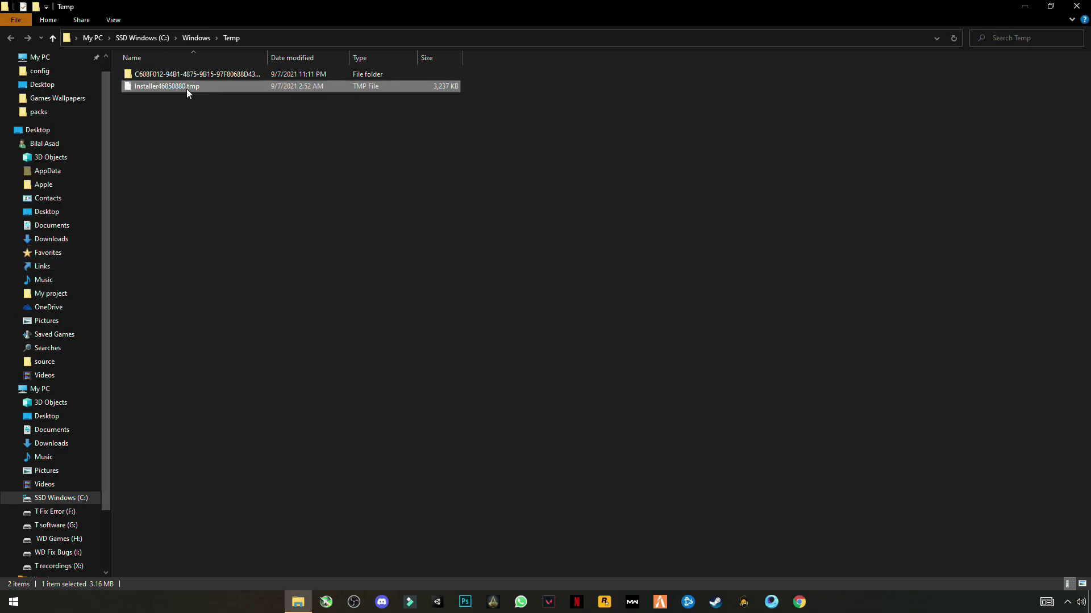
right_click(176, 74)
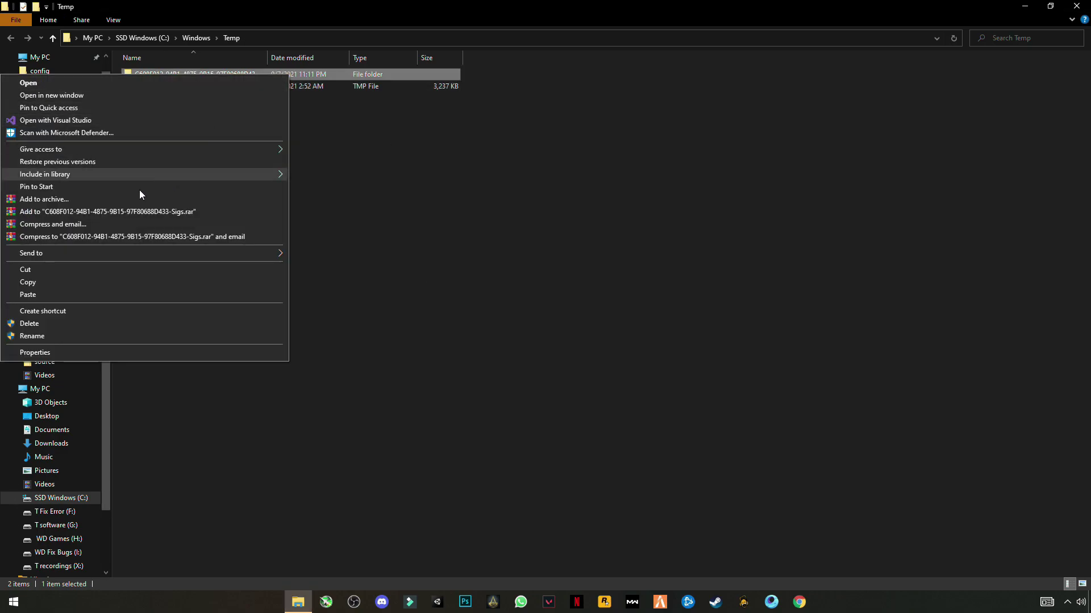
click(30, 323)
click(1076, 6)
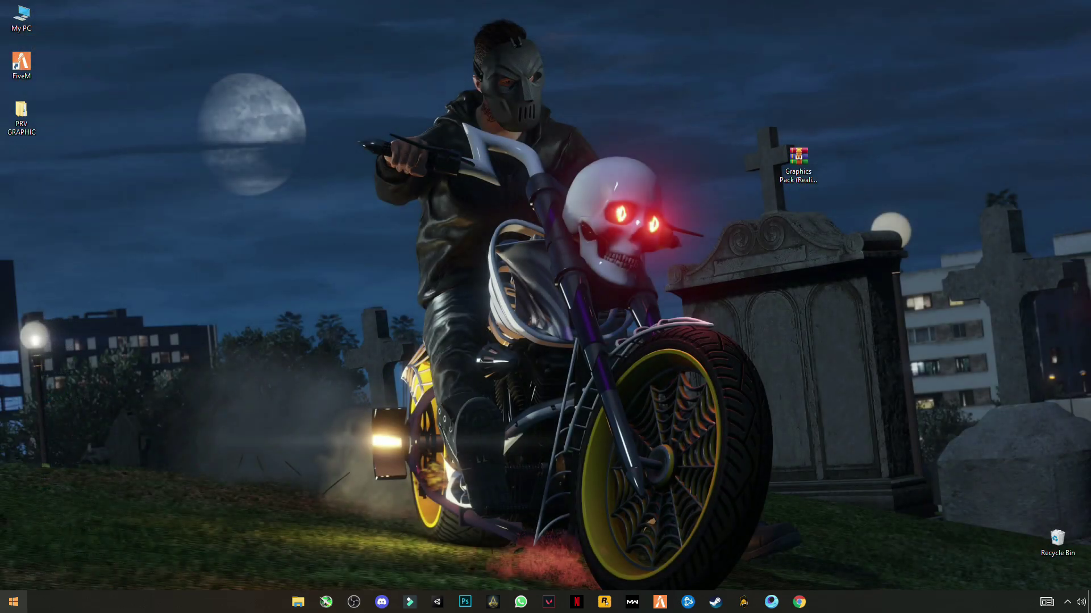
Step: Open the Windows Prefetch folder by running prefetch, granting access to it
click(14, 602)
text(run)
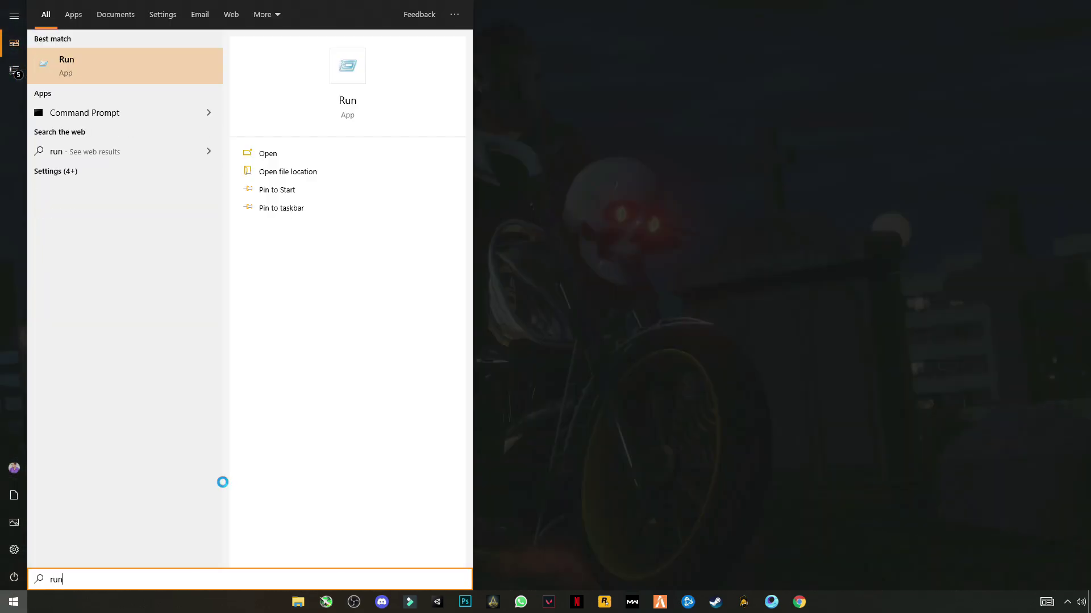
key(Return)
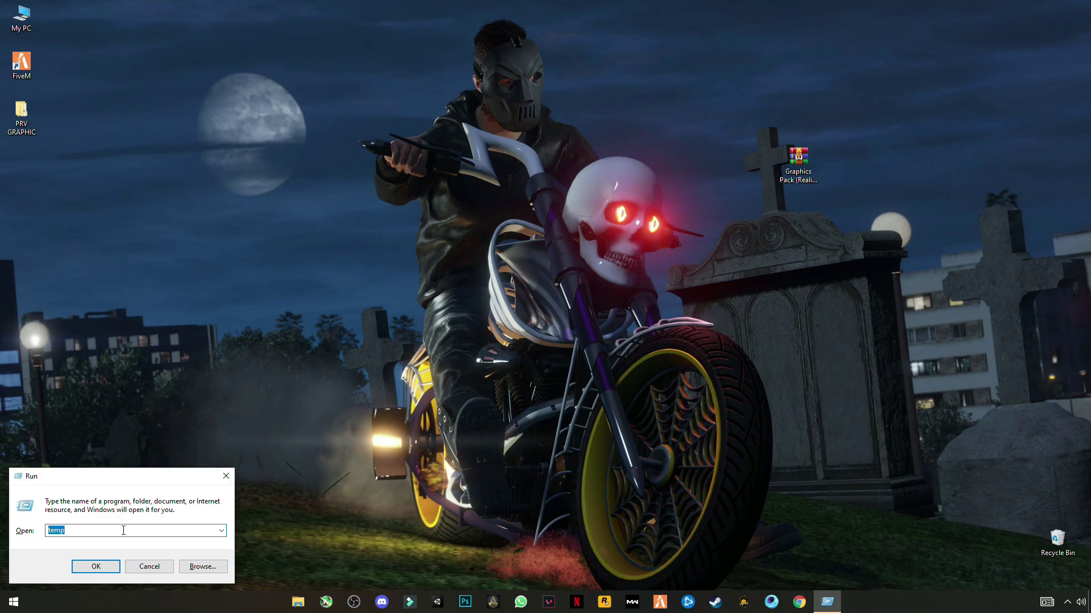
text(pre)
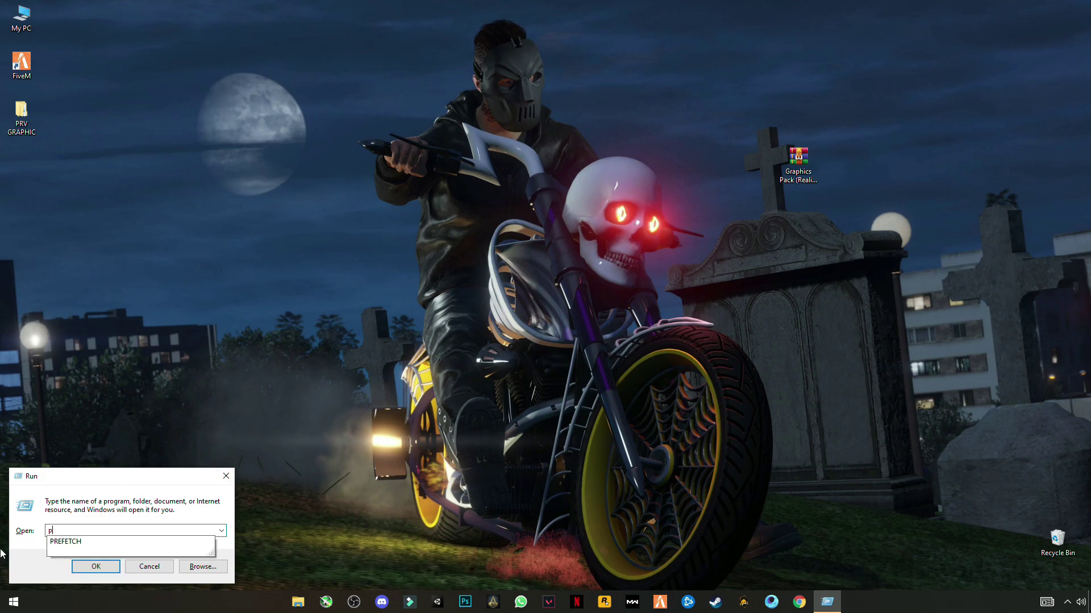
text(fetch)
click(85, 568)
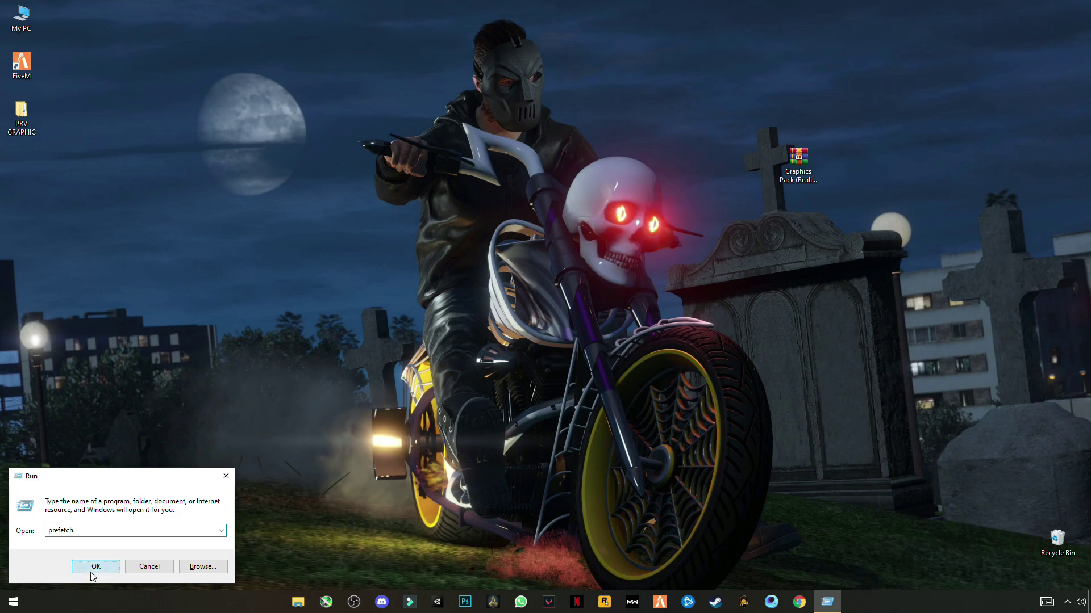
click(559, 319)
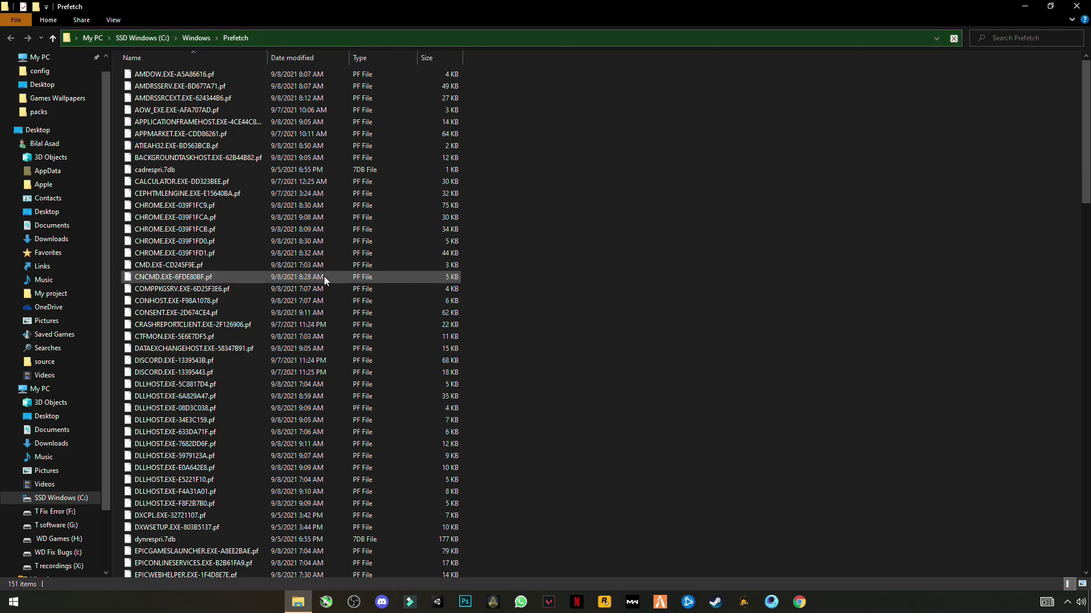
Step: Delete all files in the Prefetch folder and close the folder
click(323, 276)
key(ctrl+a)
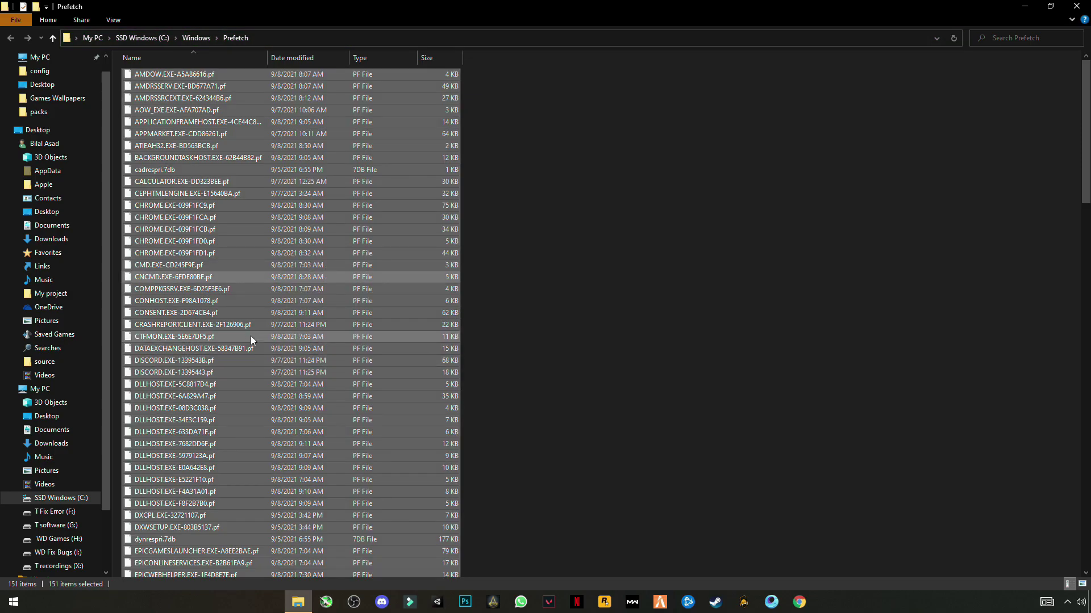
right_click(227, 325)
click(86, 469)
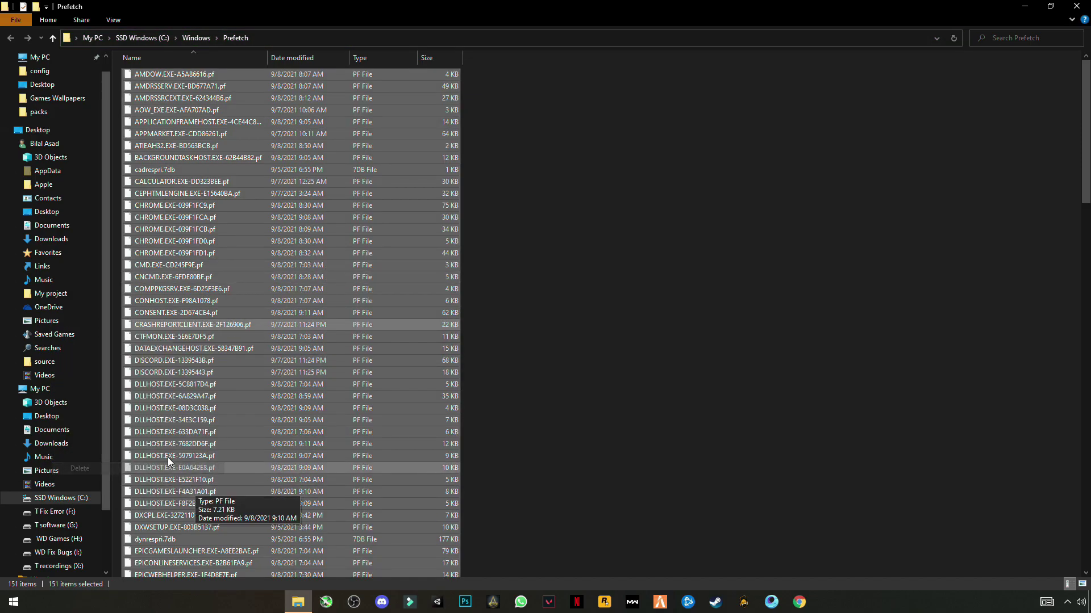
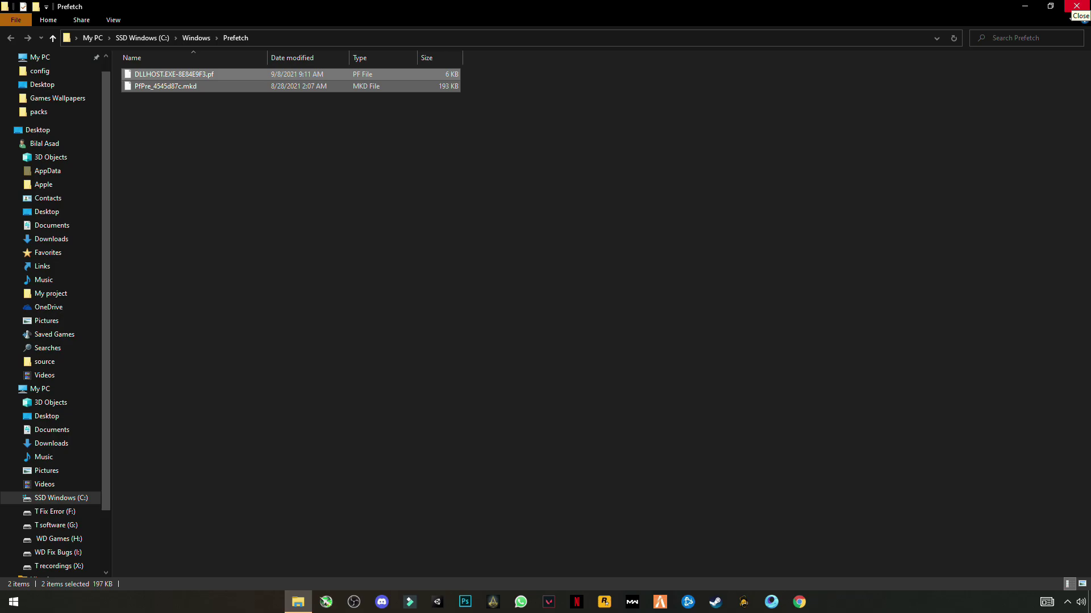
click(1077, 5)
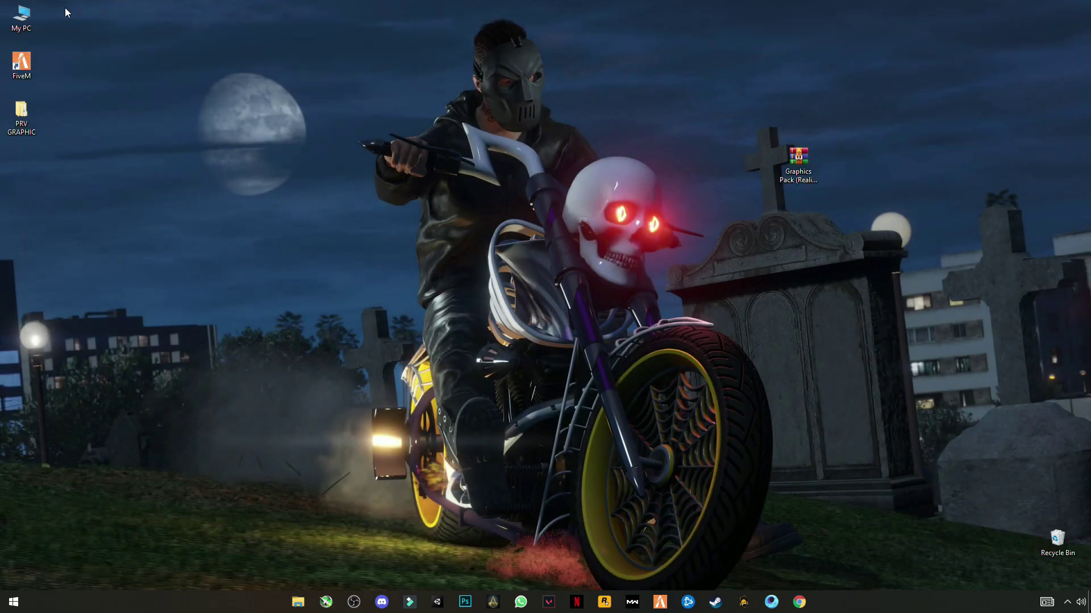
Step: Open the Performance Options from the computer's advanced system settings
right_click(28, 16)
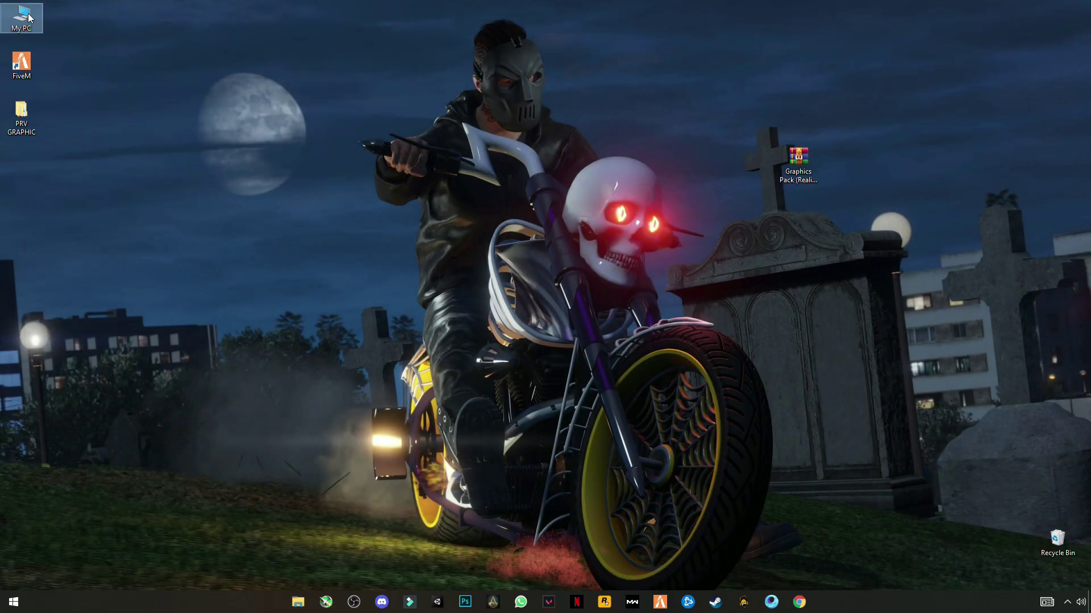
click(28, 27)
right_click(288, 253)
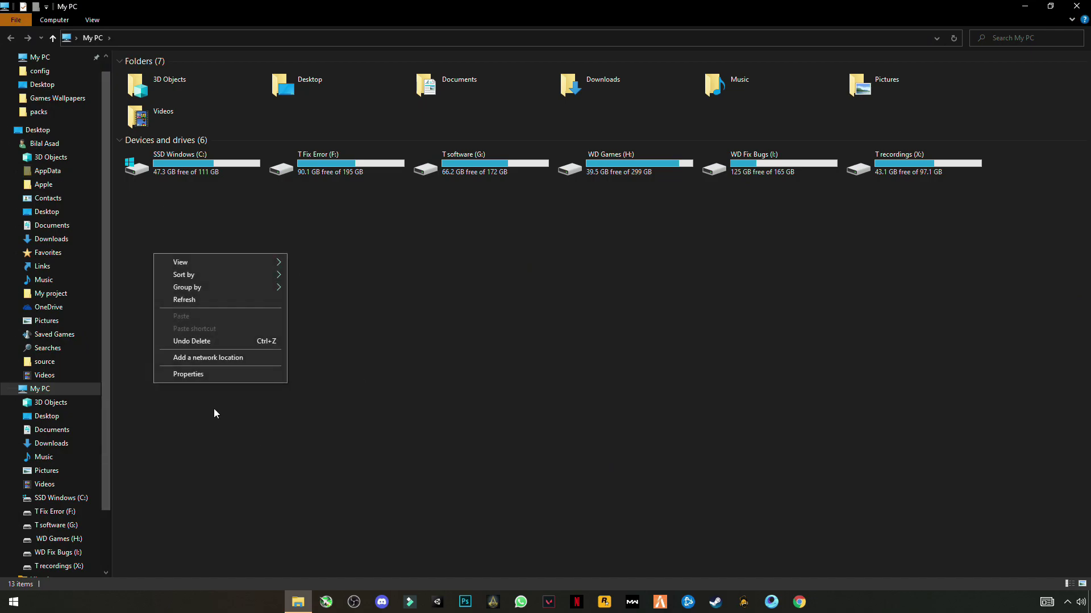
click(195, 374)
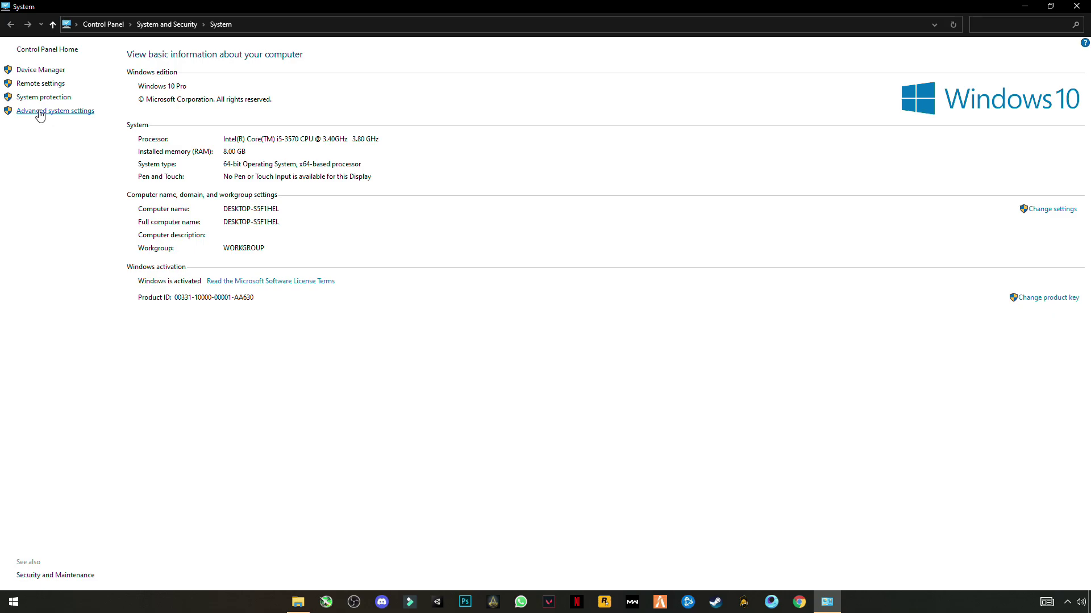
click(80, 112)
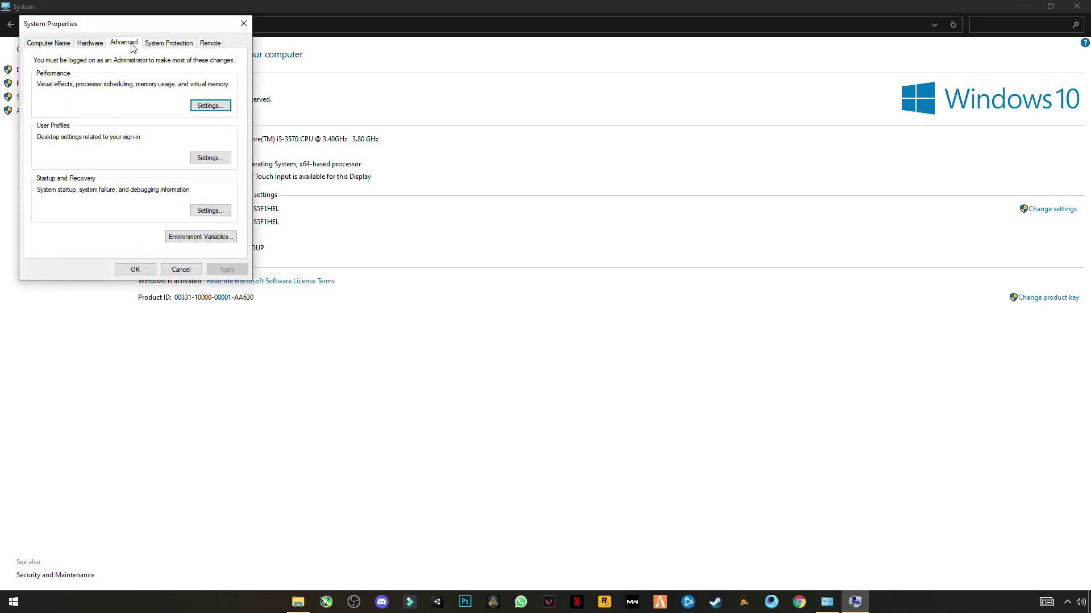
click(217, 107)
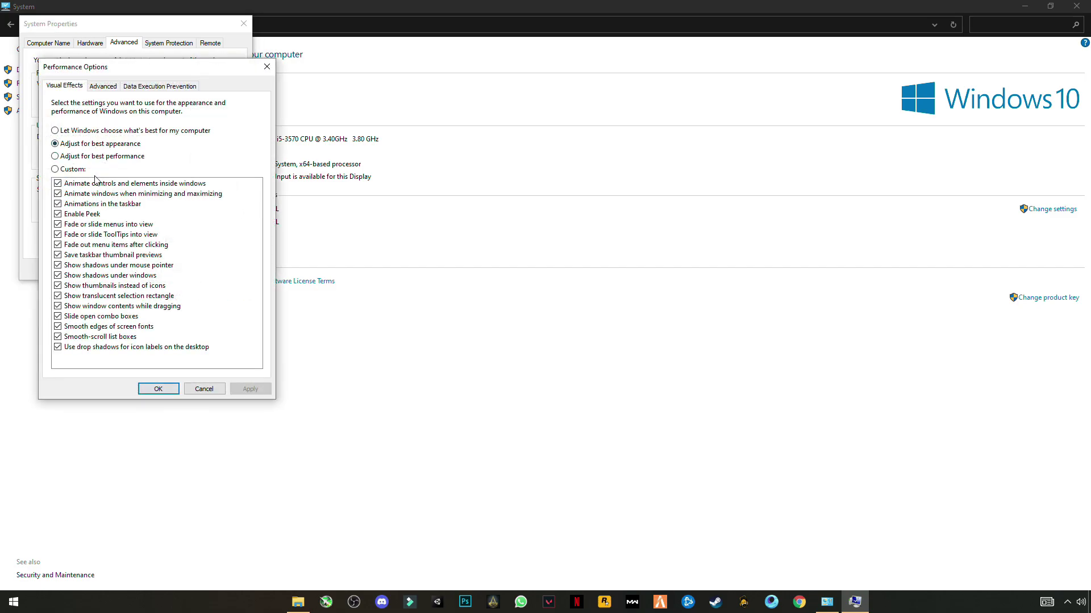
Step: Turn off the visual effects for control, window and taskbar animations, Peek, and fading menus, ToolTips and menu items
click(58, 185)
click(57, 194)
click(58, 204)
click(57, 214)
click(58, 224)
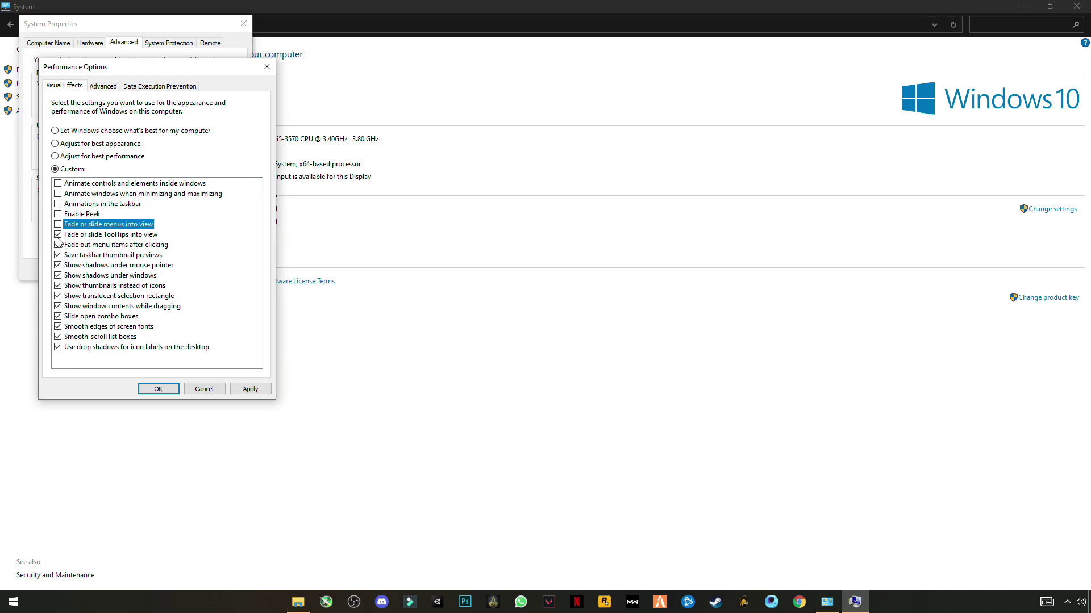
click(57, 235)
click(58, 245)
Step: Turn off shadows under the mouse pointer and windows, saved taskbar thumbnail previews, and thumbnails instead of icons
click(57, 265)
click(57, 276)
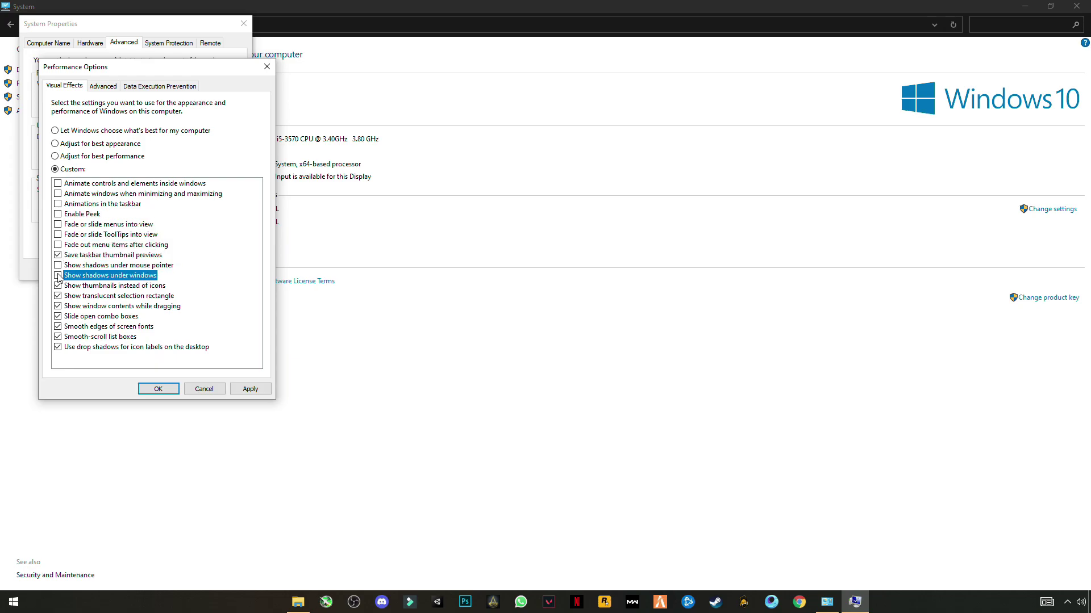
click(57, 255)
click(58, 286)
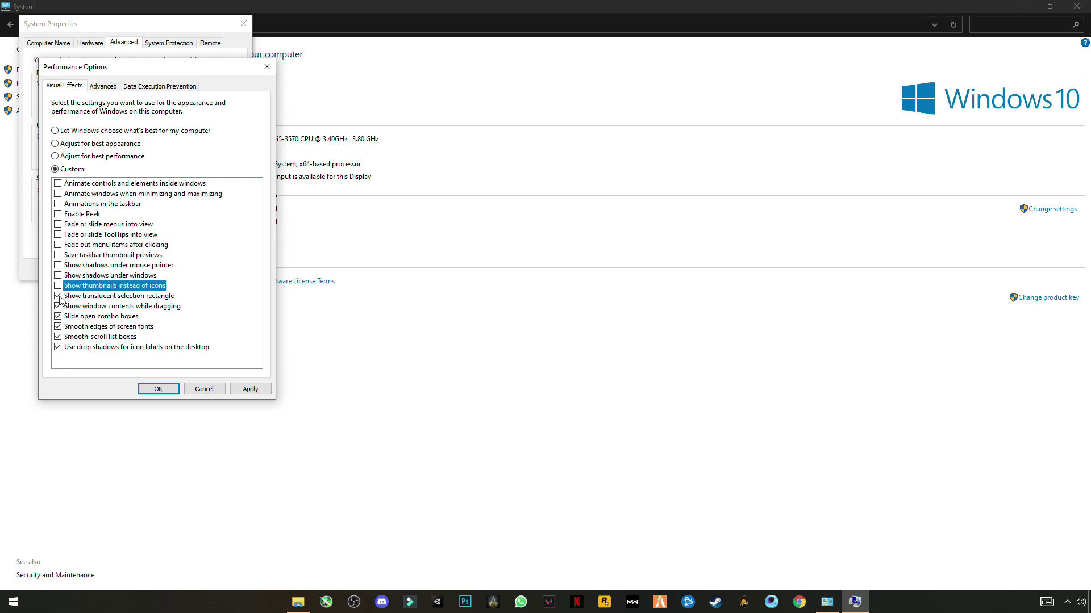
Step: Turn off the remaining visual effects, from the translucent selection rectangle to desktop icon label shadows, and apply and close the system settings
click(57, 296)
click(57, 307)
click(57, 316)
click(57, 327)
click(57, 337)
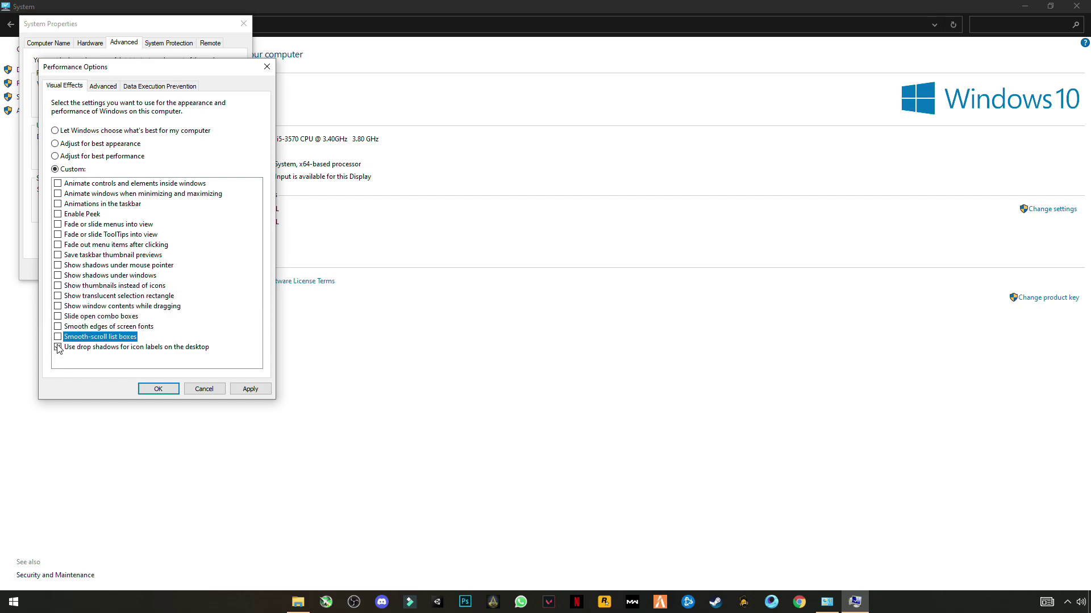
click(57, 347)
click(253, 390)
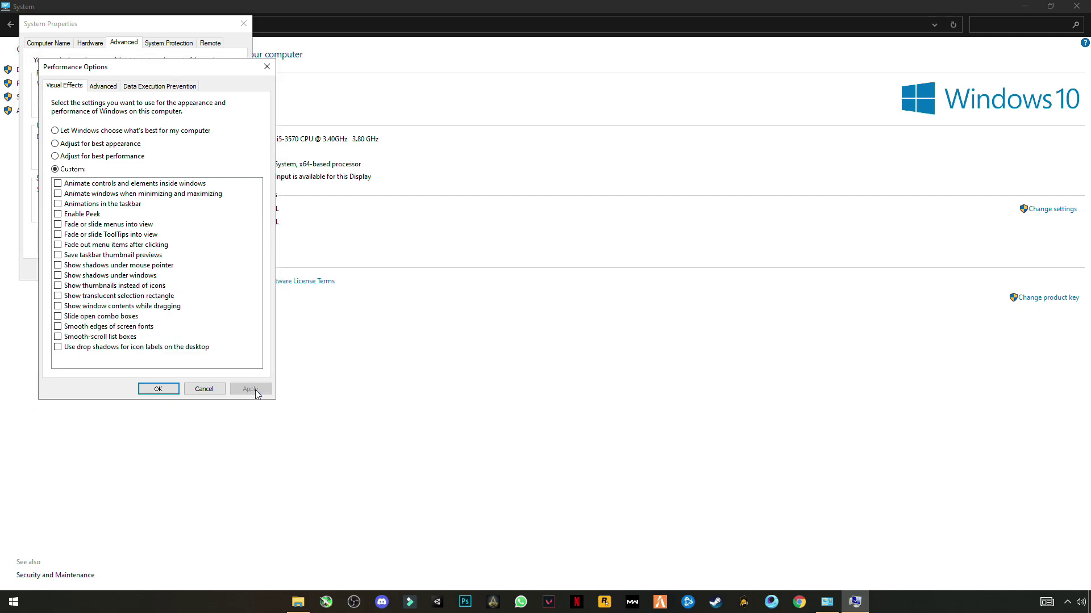
click(168, 390)
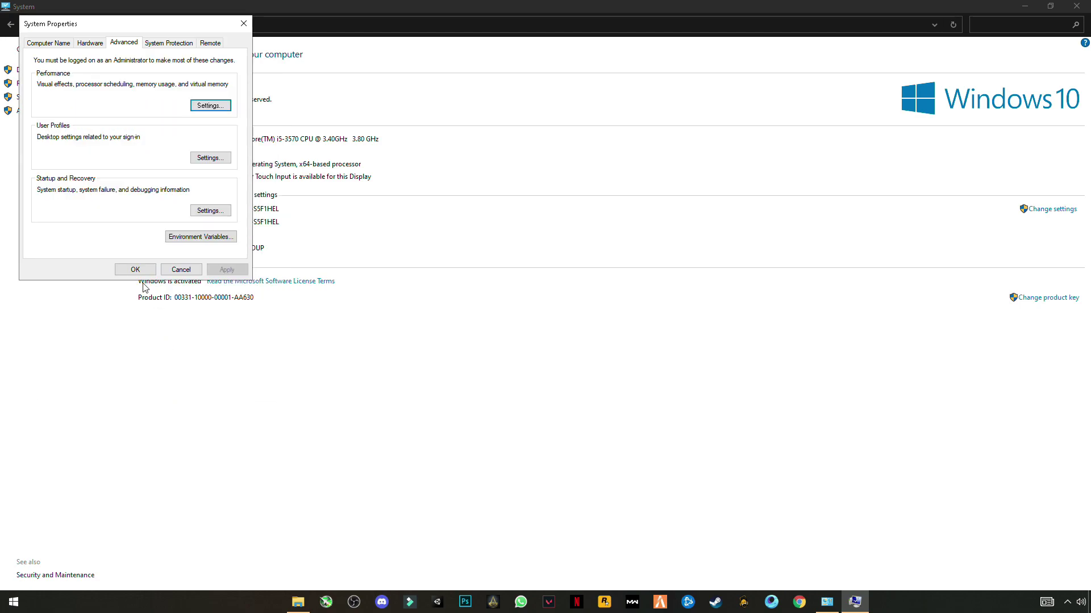
click(142, 269)
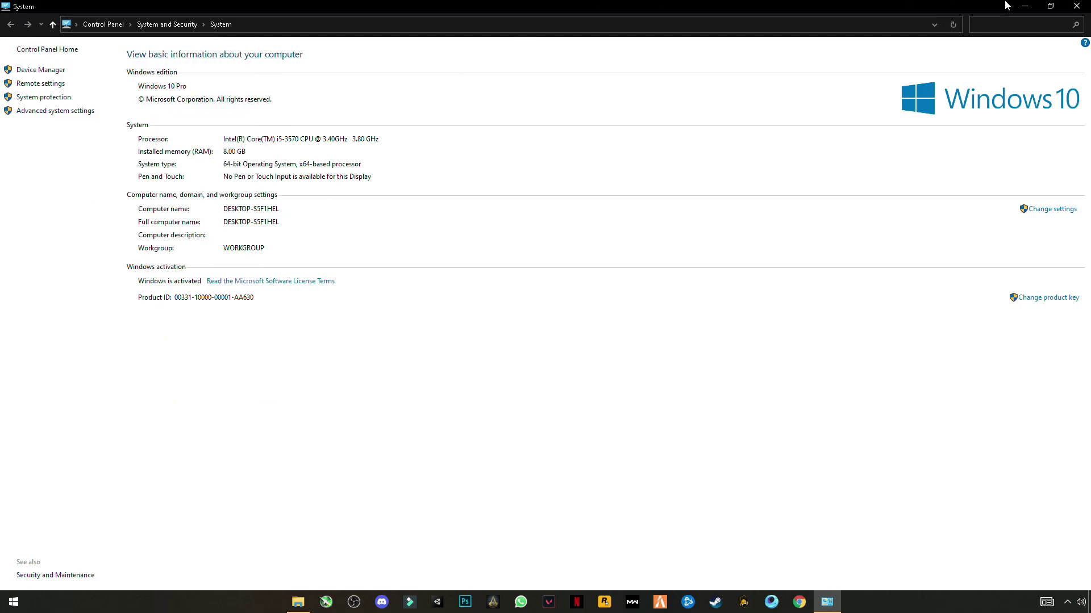
Step: Close the system information and file explorer windows and open Computer Management for My PC
click(1075, 7)
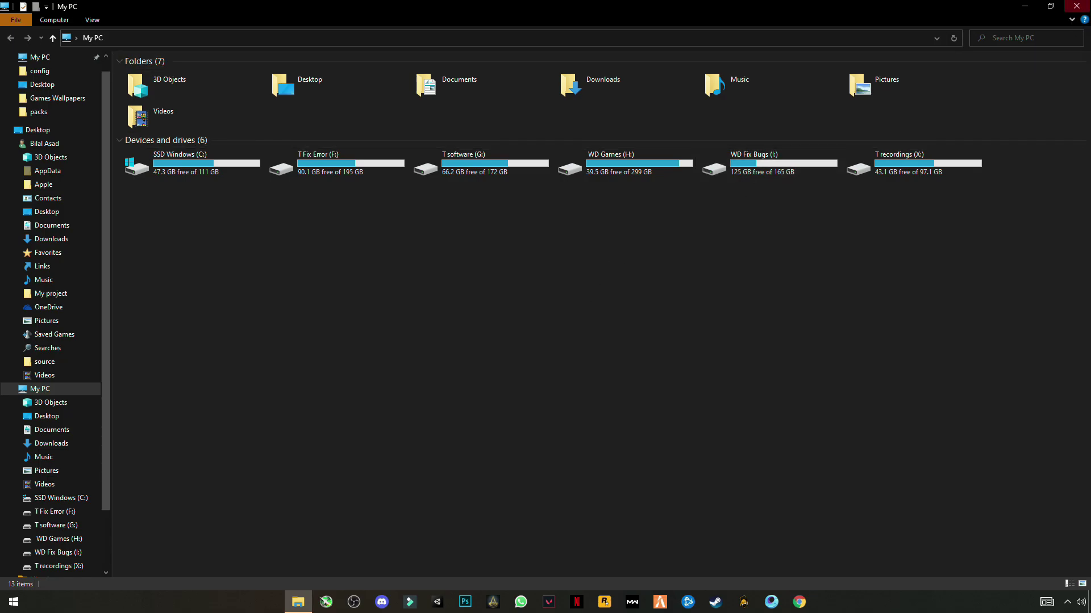
click(1075, 6)
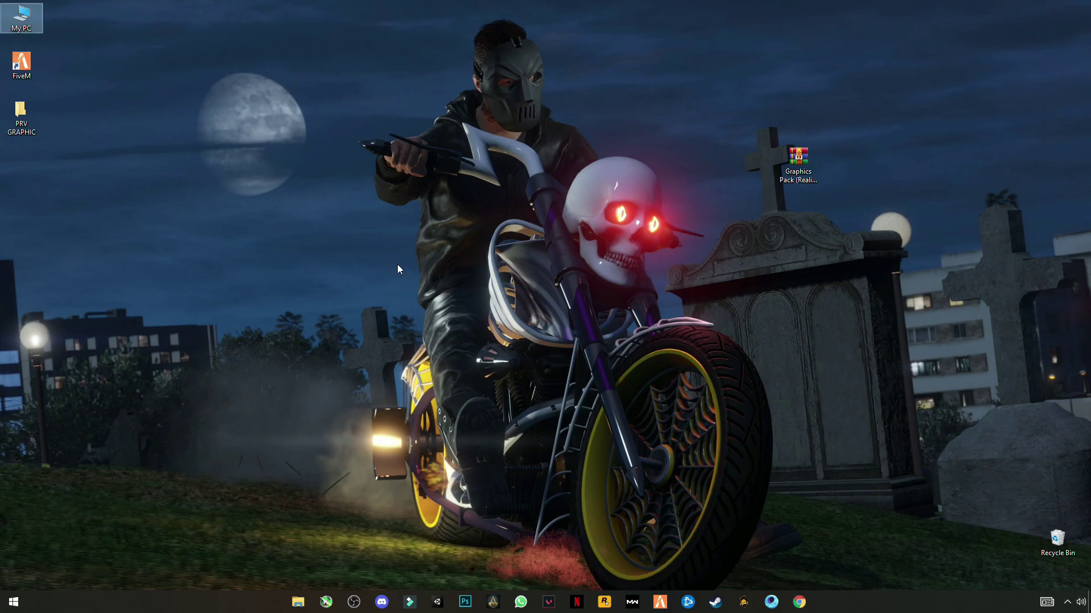
right_click(162, 121)
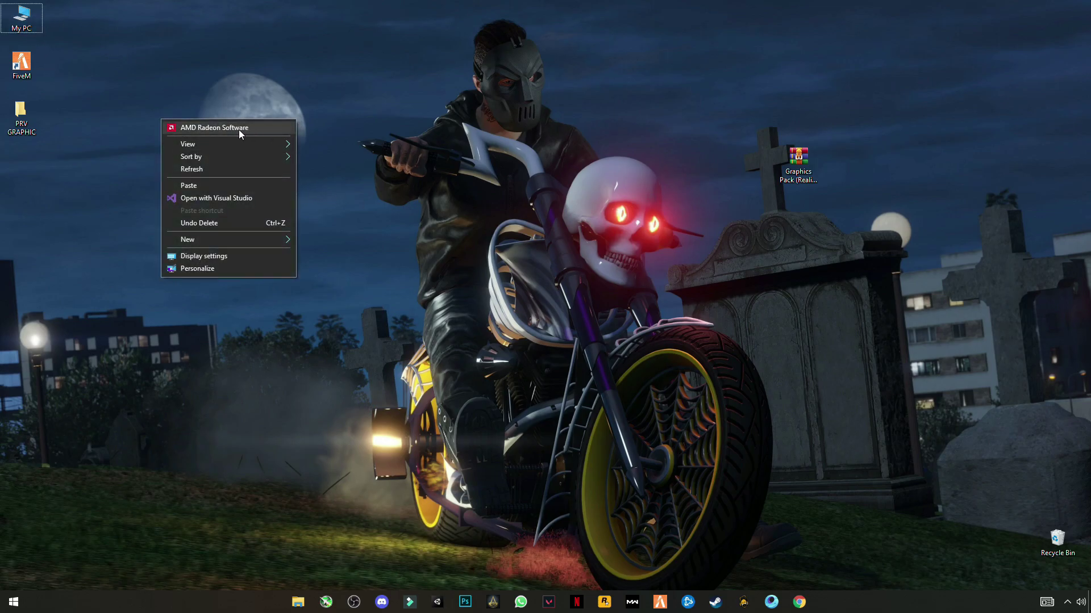
right_click(24, 30)
click(41, 155)
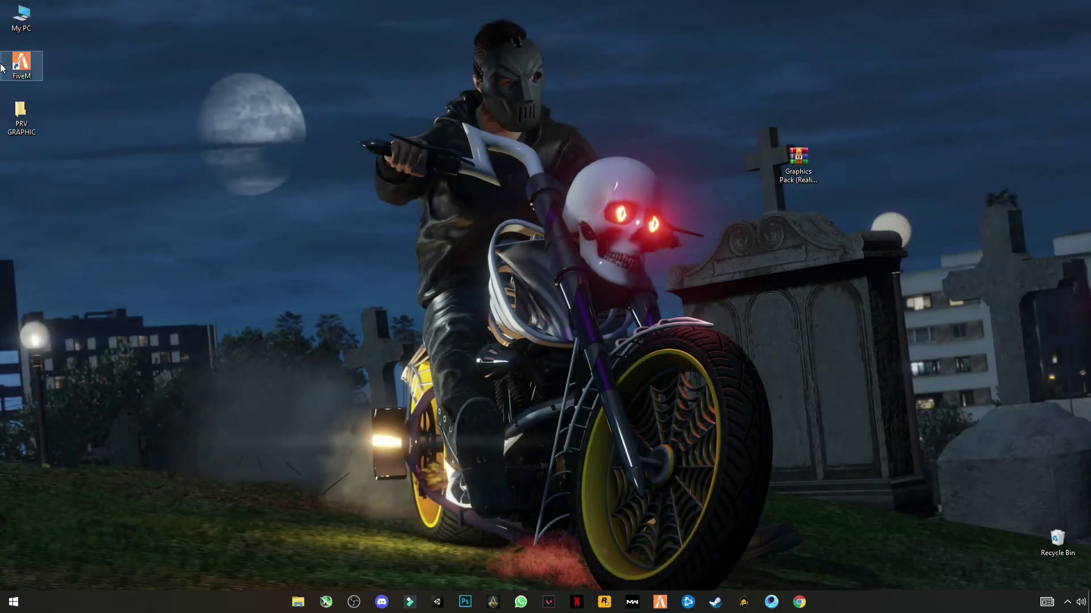
right_click(20, 19)
click(43, 52)
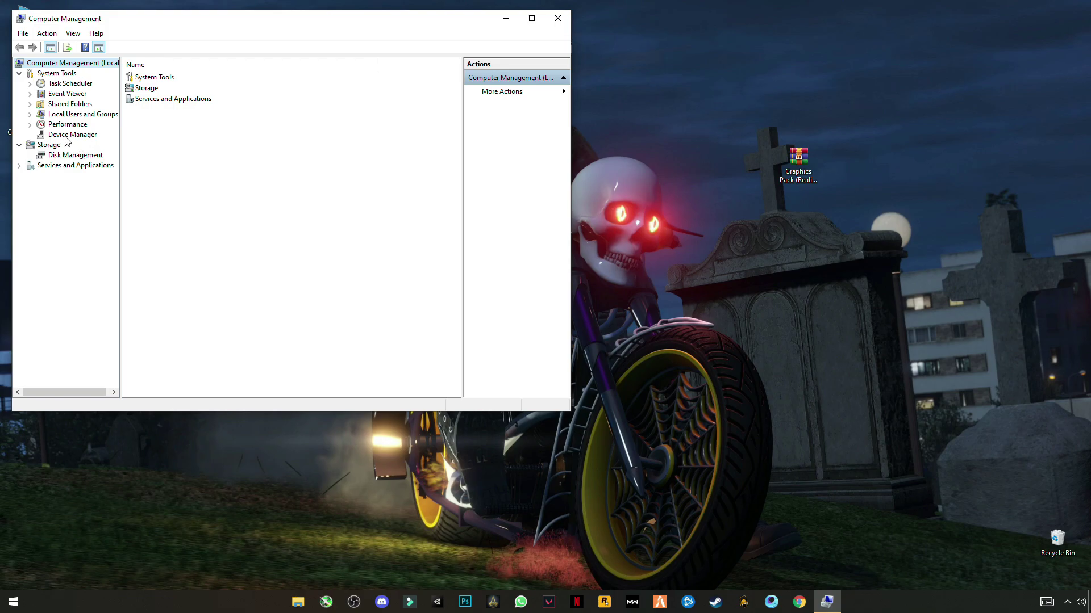
Step: Run an automatic driver update search for the AMD Radeon (TM) R9 200 Series display adapter and close Computer Management
click(68, 136)
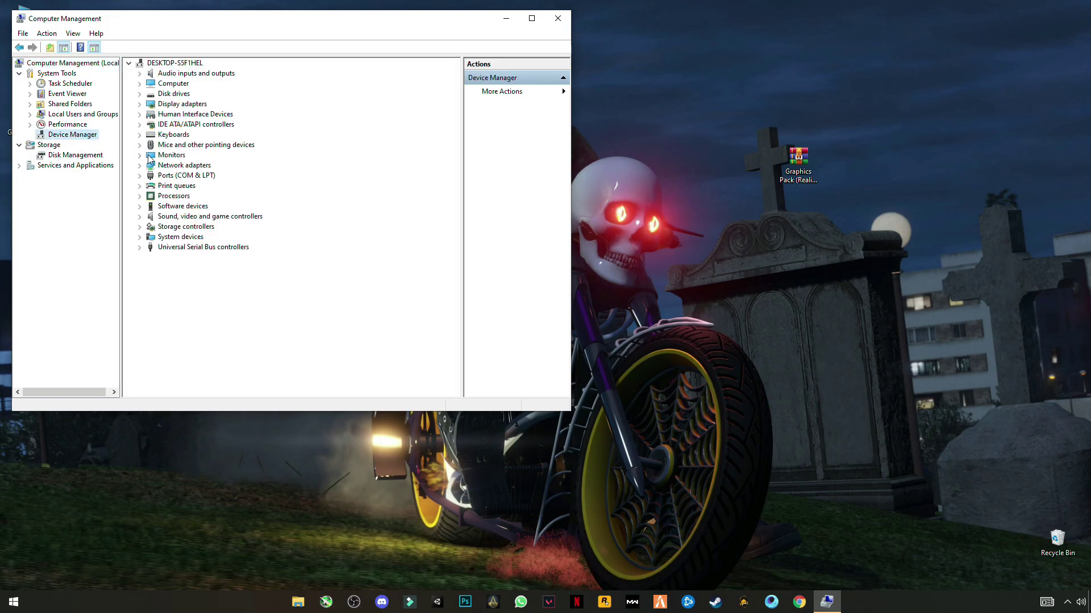
click(141, 105)
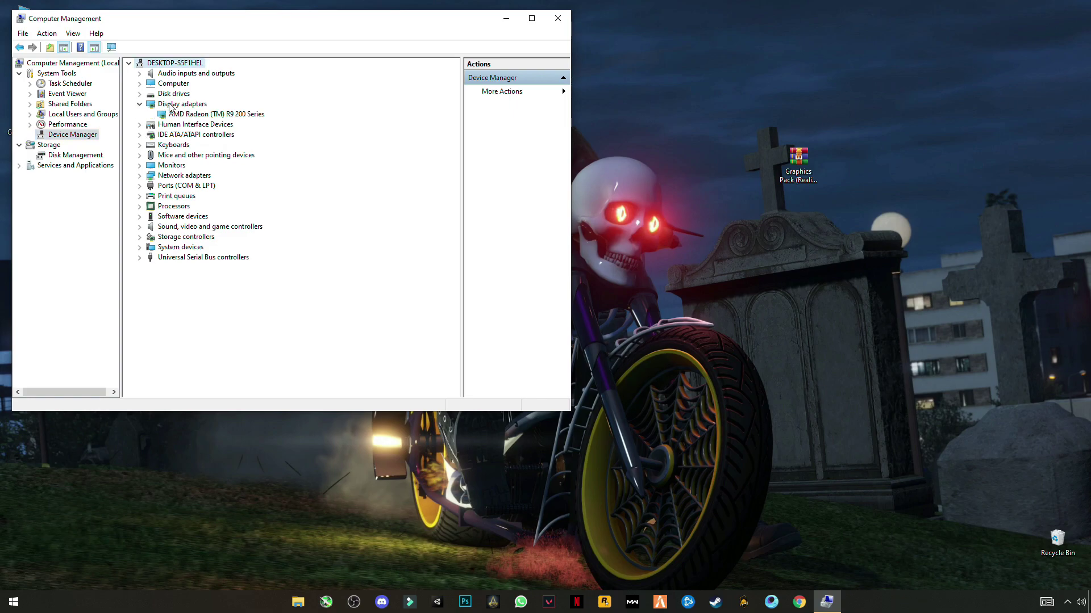
click(193, 114)
right_click(216, 116)
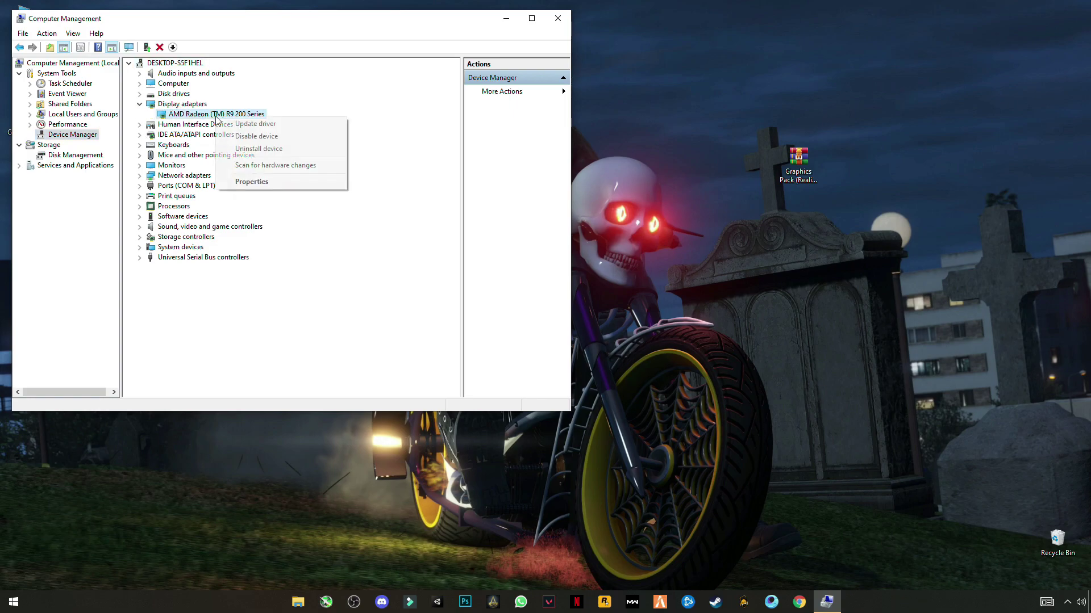
click(265, 124)
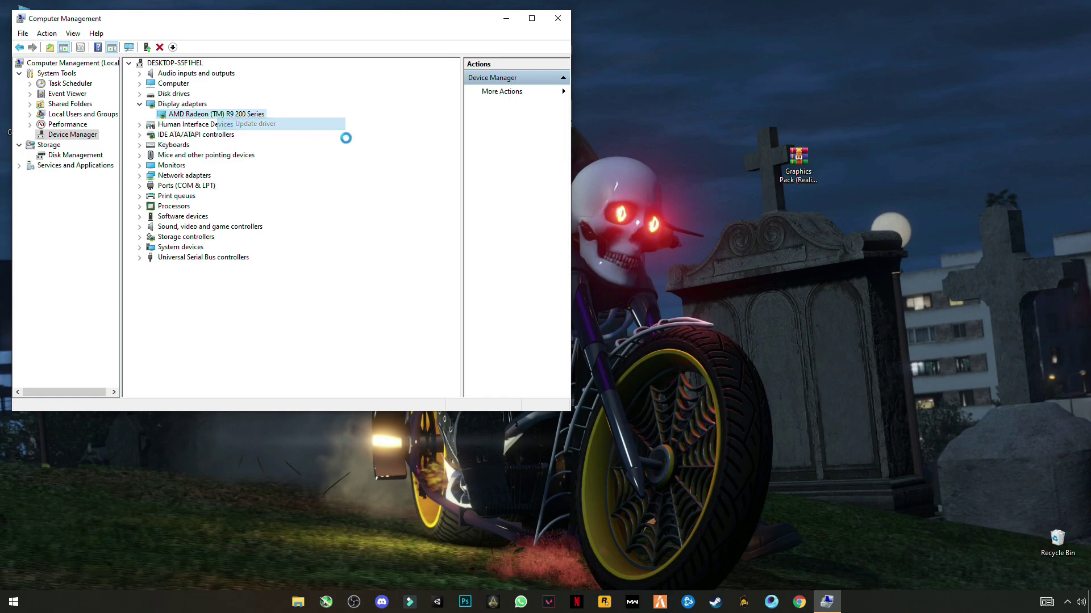
click(222, 195)
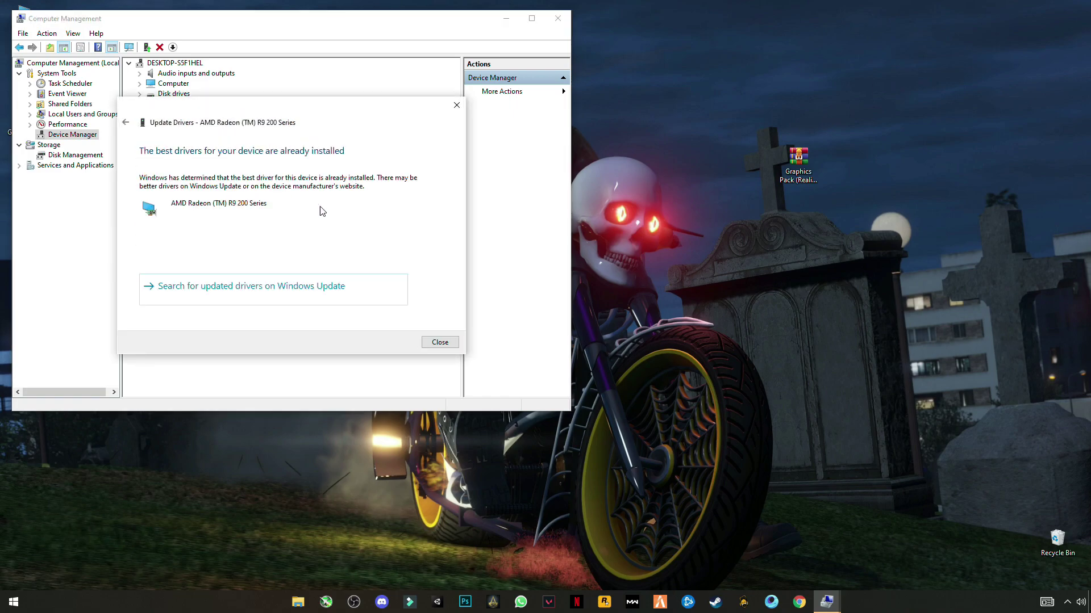
click(457, 343)
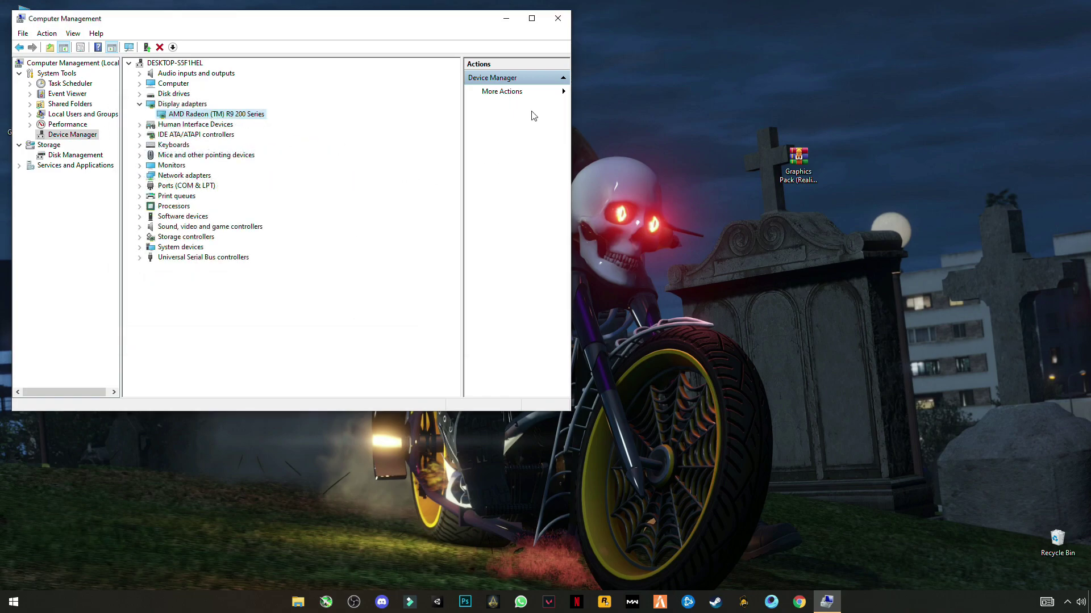
click(558, 19)
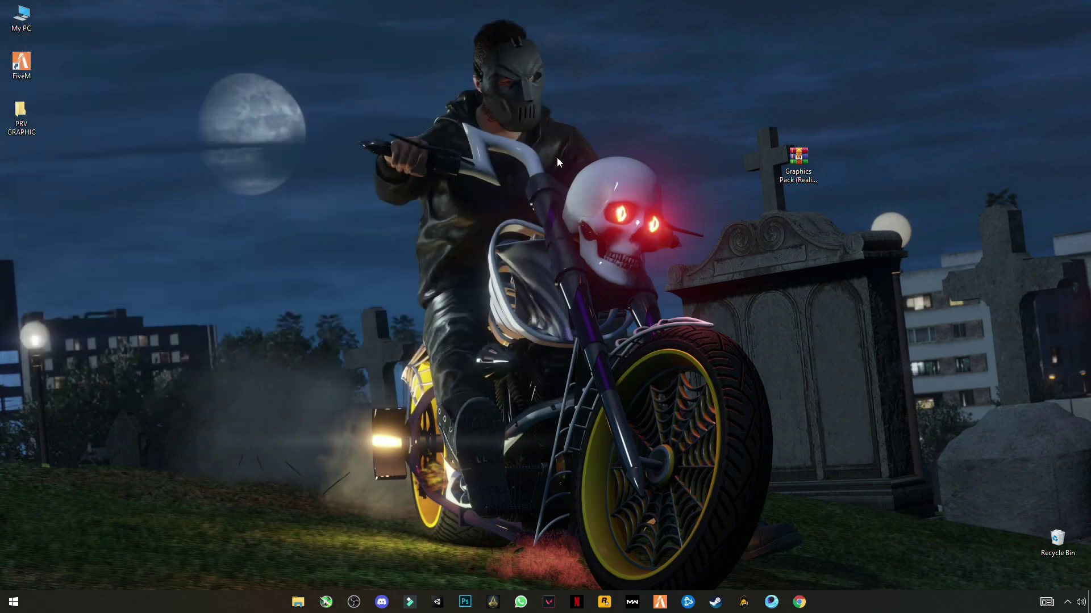
right_click(351, 180)
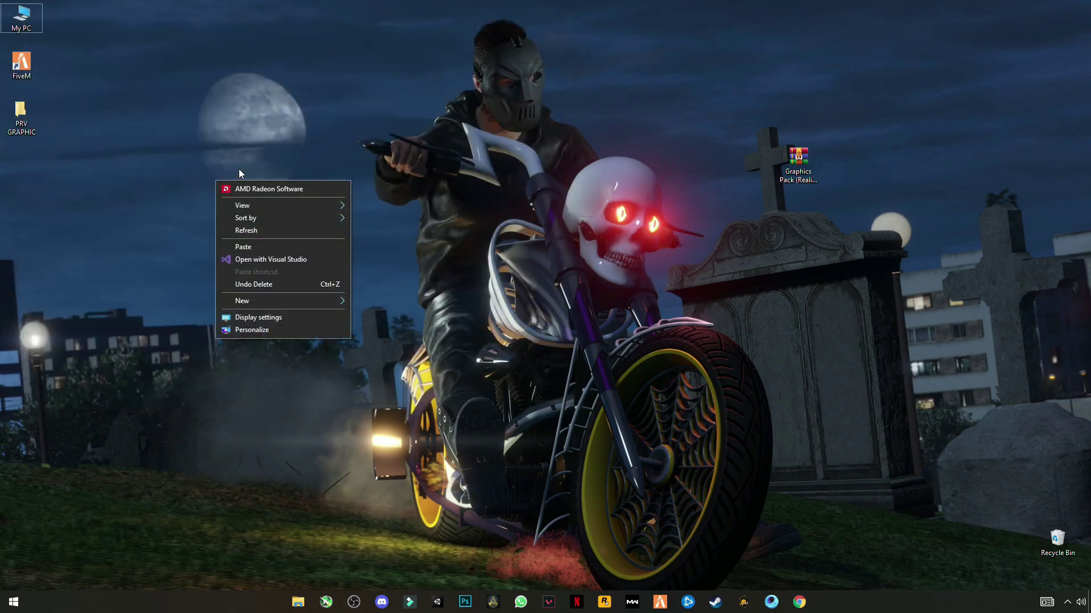
right_click(245, 146)
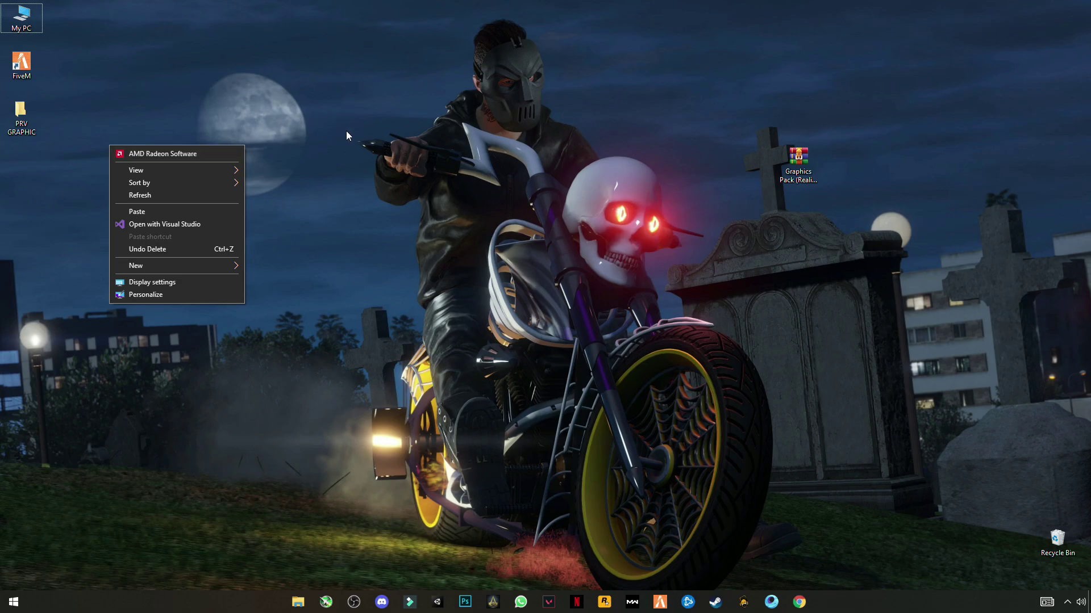
click(375, 142)
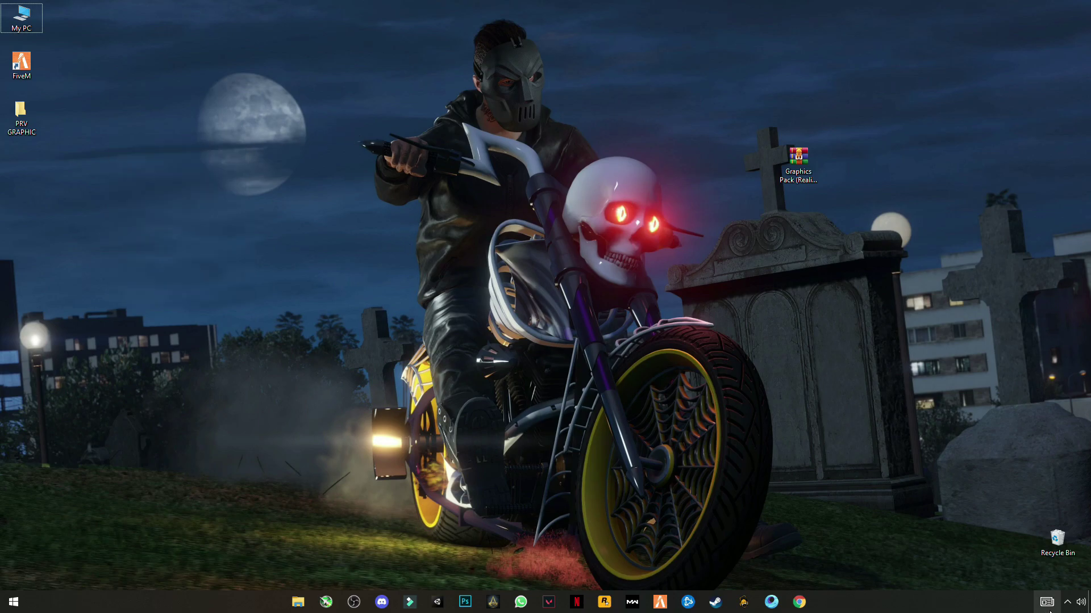
click(1067, 602)
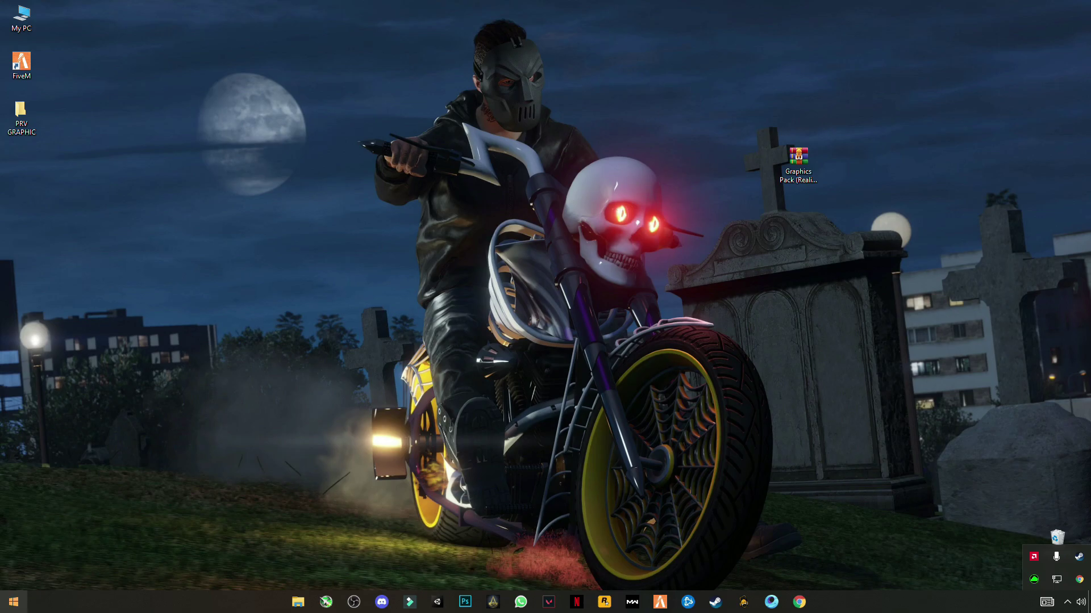
Step: Start downloading and installing the optional 2021-08 Cumulative Update Preview (KB5005101) in Windows Update, check its progress and minimise Settings
click(14, 602)
click(22, 555)
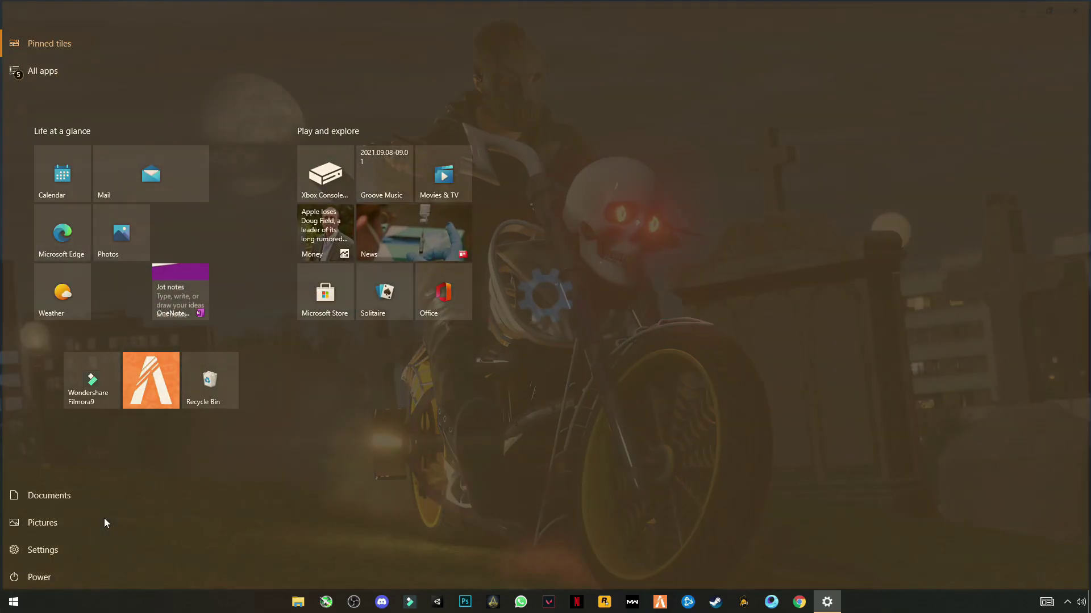
click(544, 308)
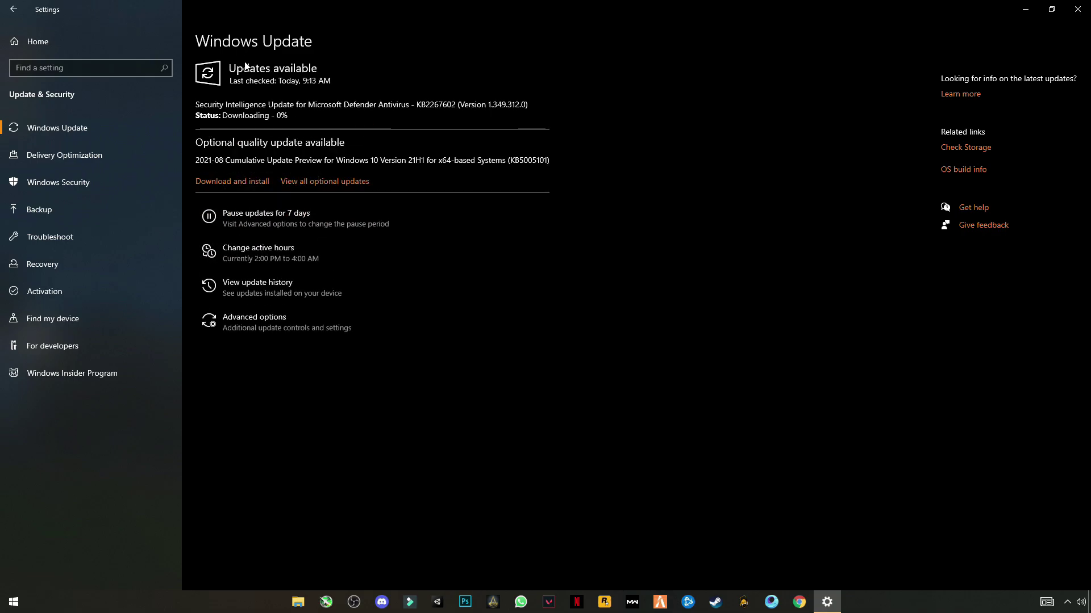
click(250, 186)
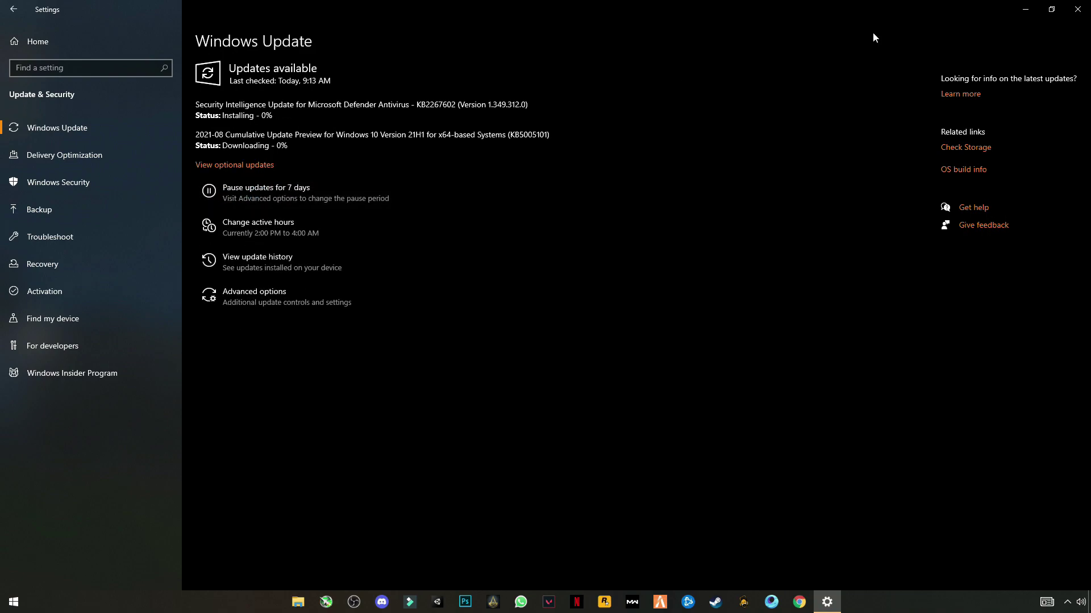
click(1025, 9)
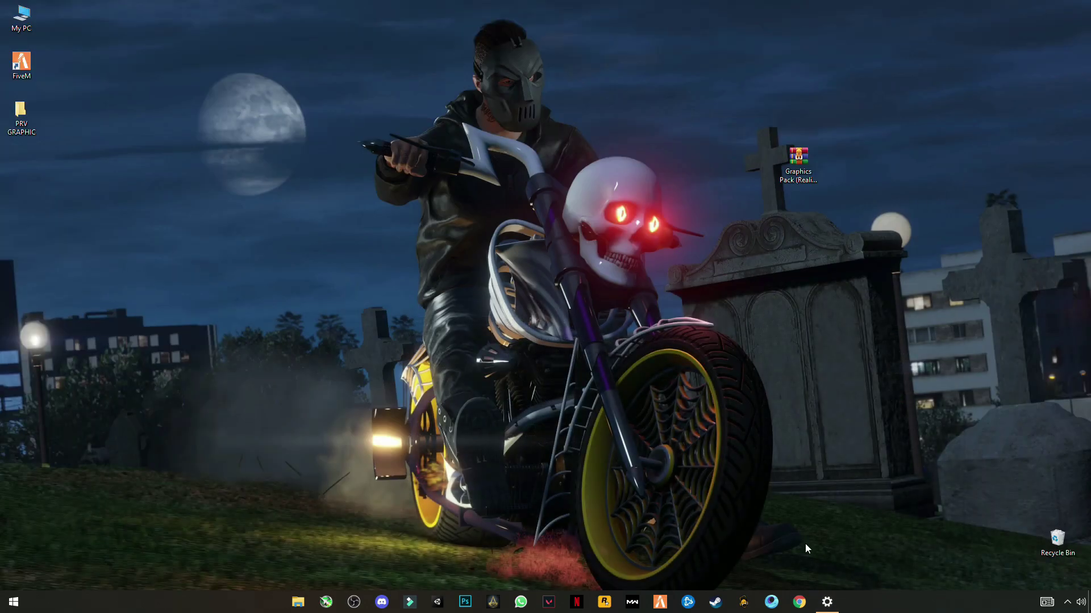
click(827, 602)
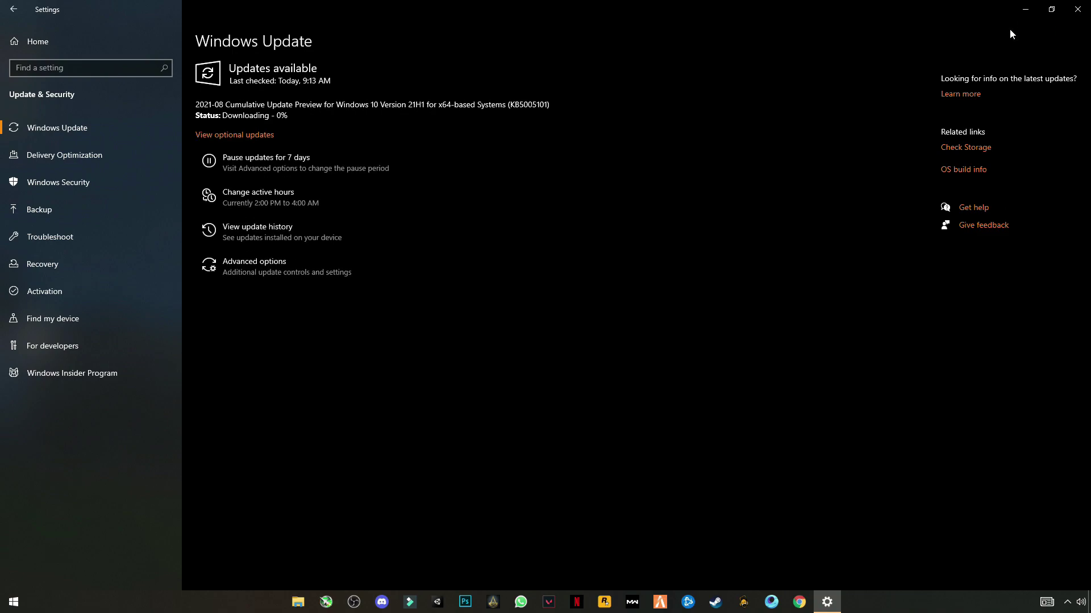
click(1026, 10)
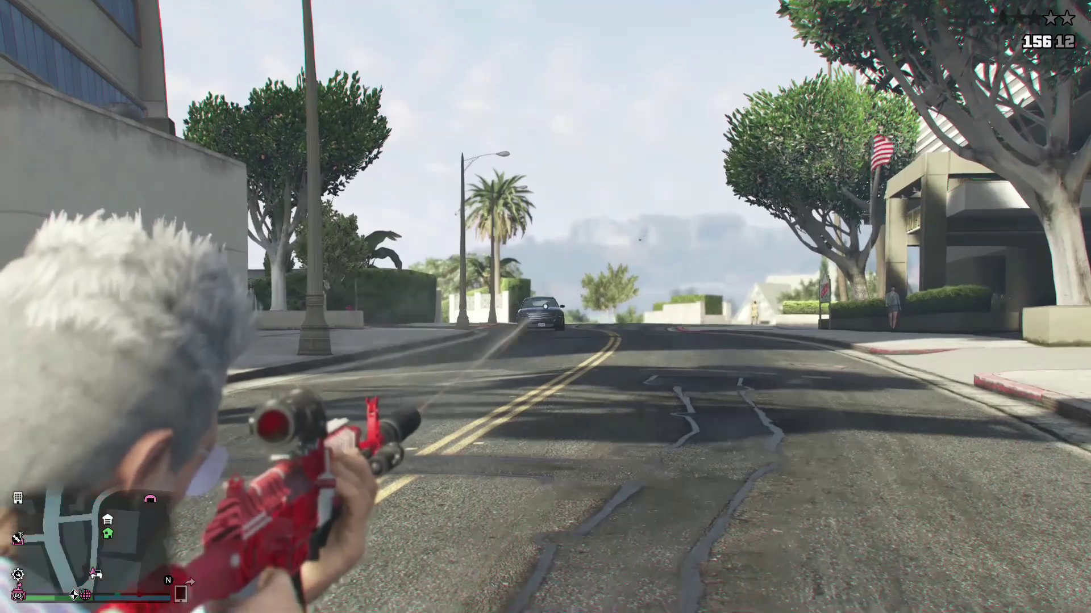
click(545, 307)
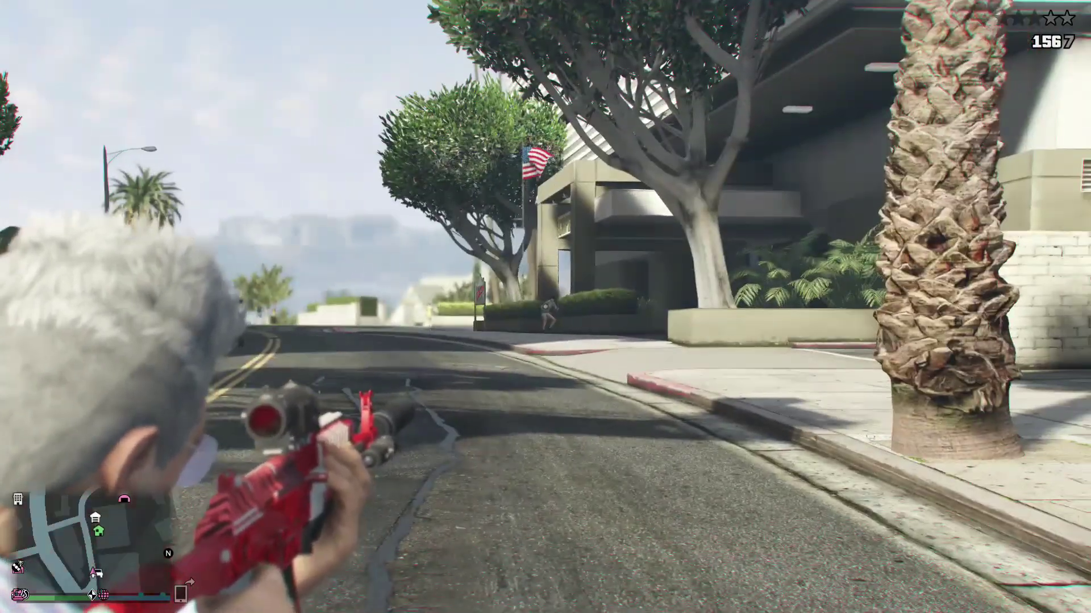
click(546, 307)
click(546, 307)
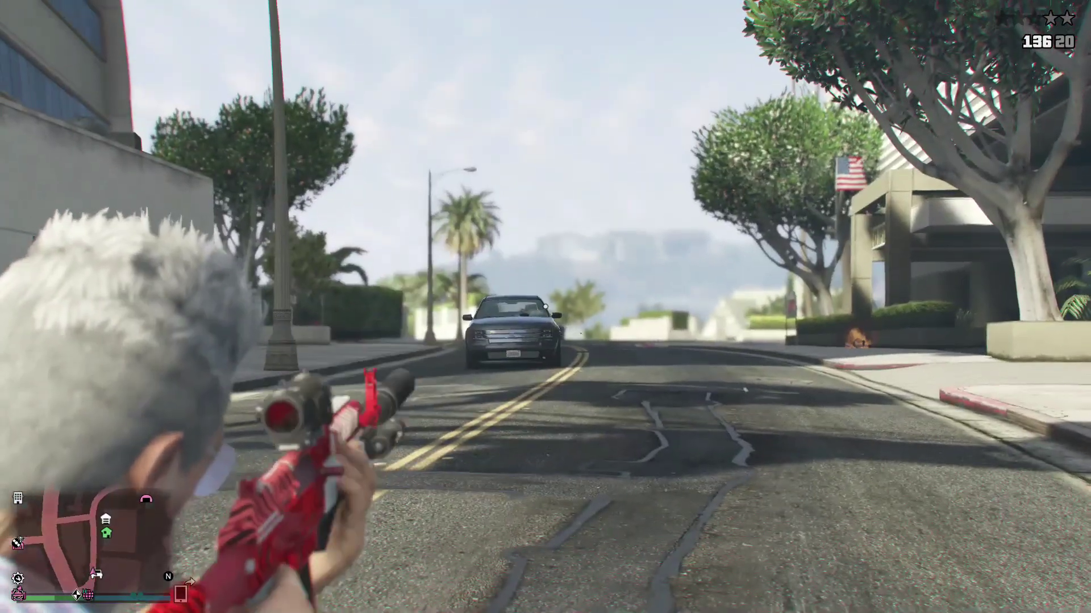
click(545, 306)
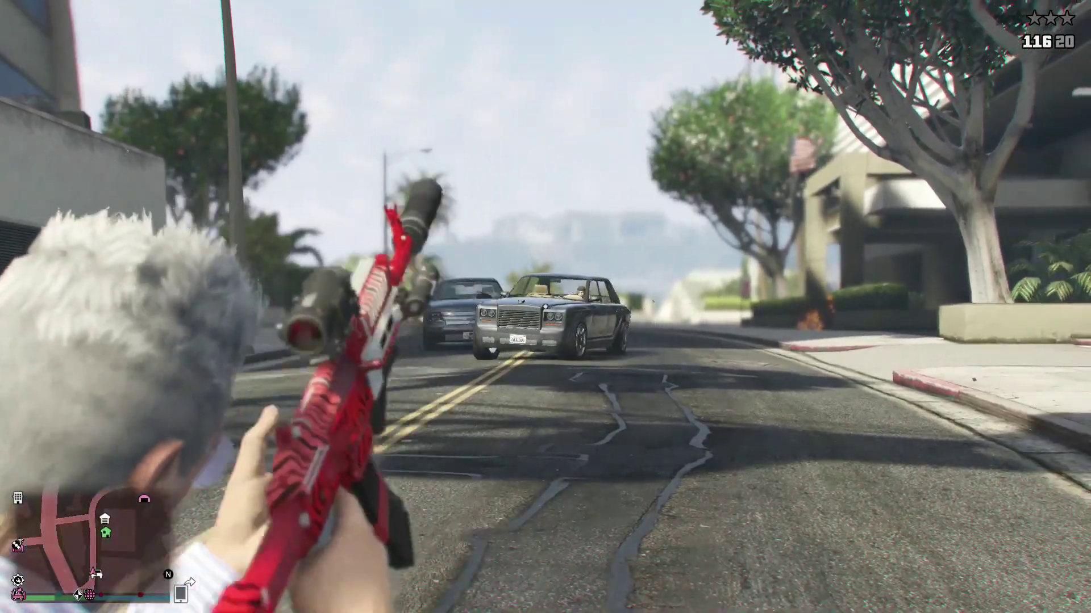
click(545, 307)
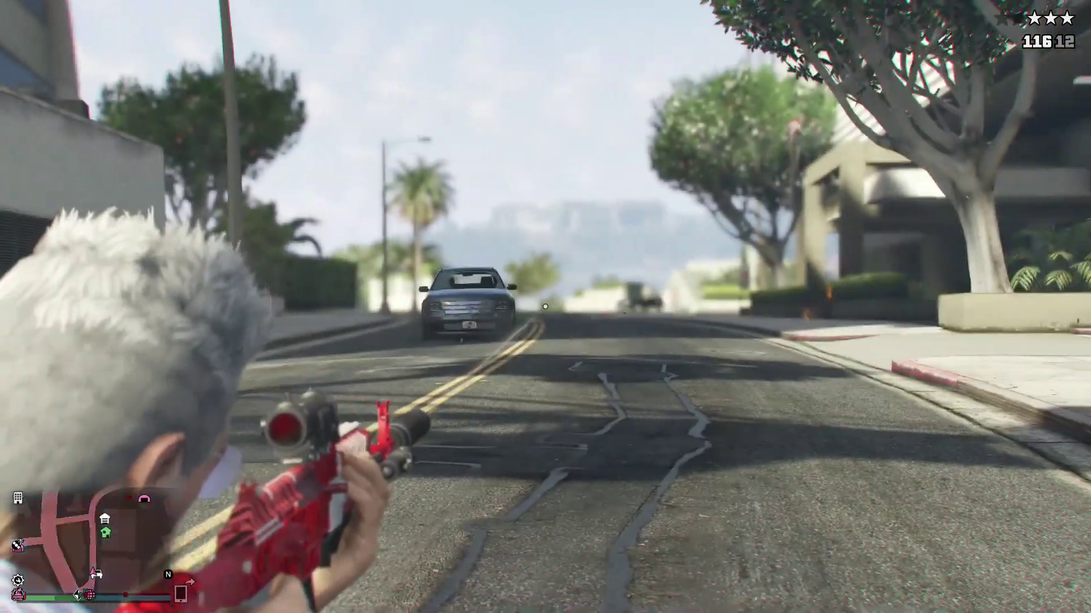
click(545, 307)
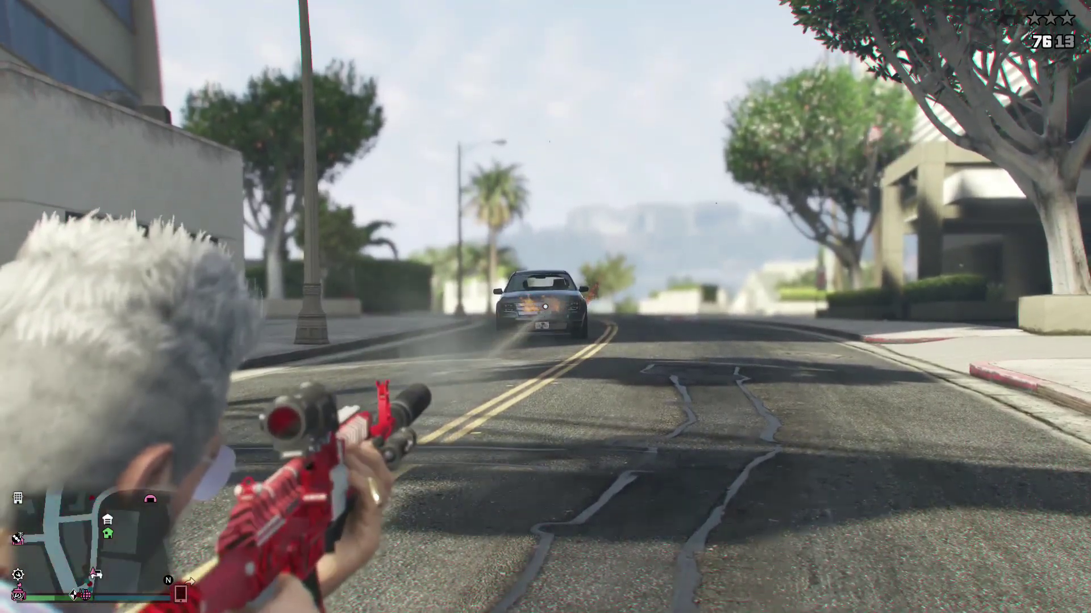
click(545, 307)
key(w)
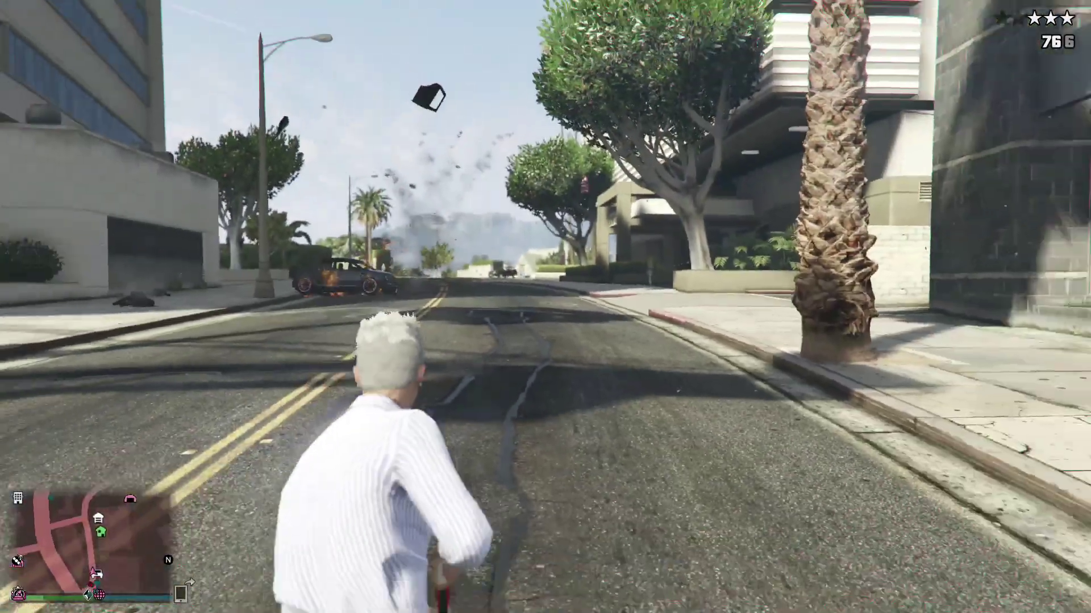
key(Up)
key(Up)
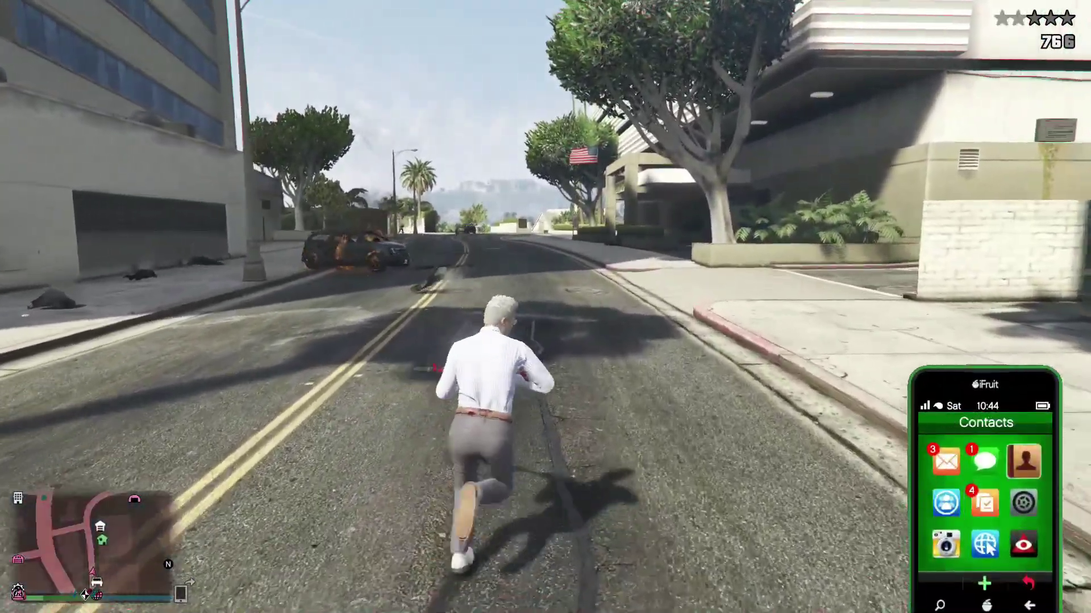
key(Return)
key(Up)
key(Up)
key(Up)
key(Up)
key(Up)
key(Up)
key(Up)
key(Up)
key(Up)
key(Up)
key(Up)
key(Up)
key(Up)
key(Up)
key(Up)
key(Up)
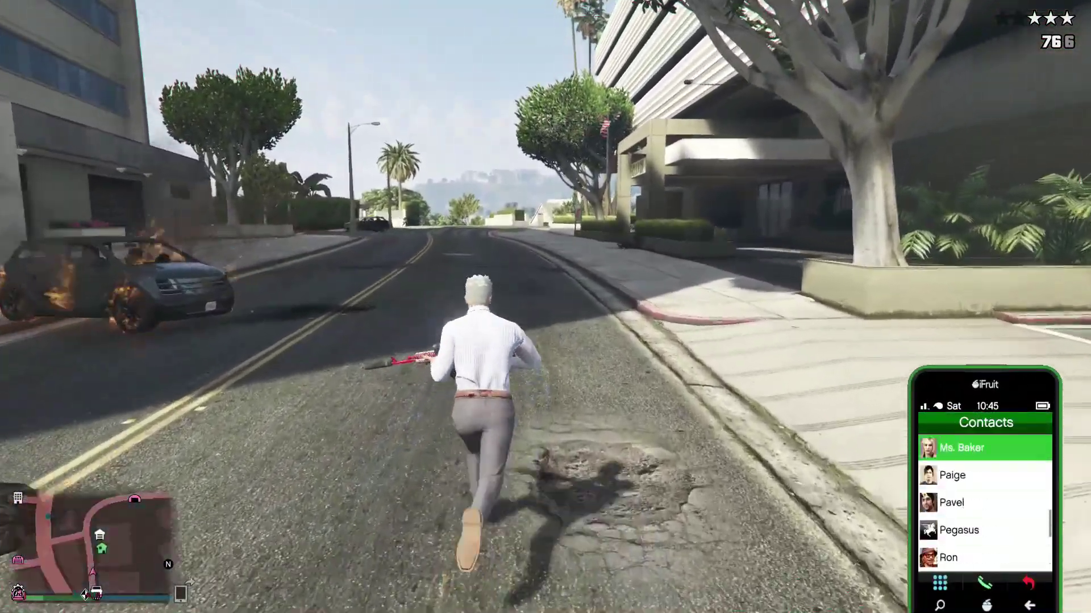
key(Up)
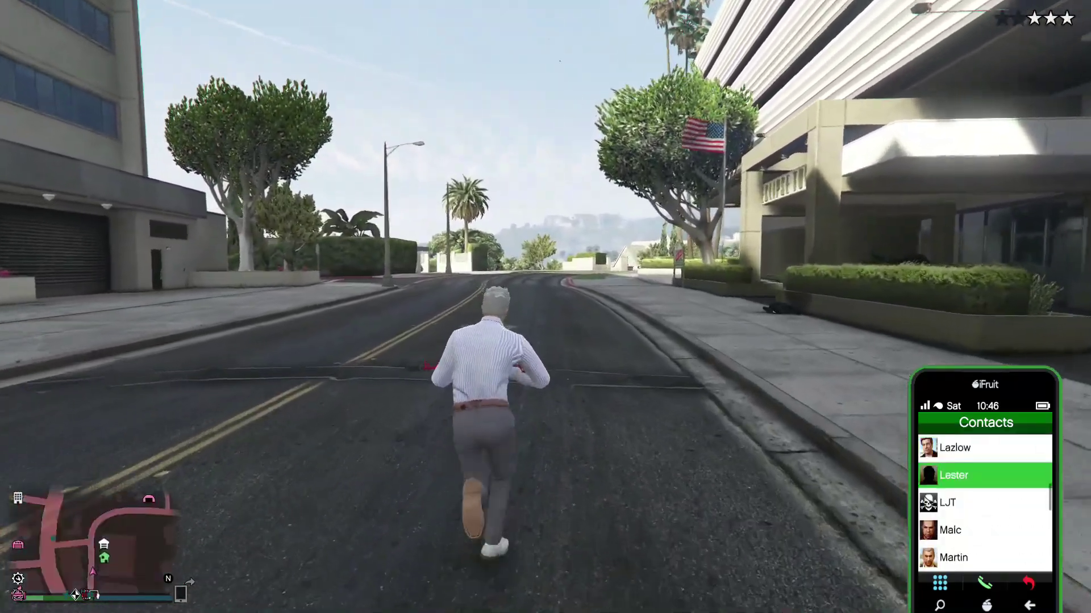
key(Return)
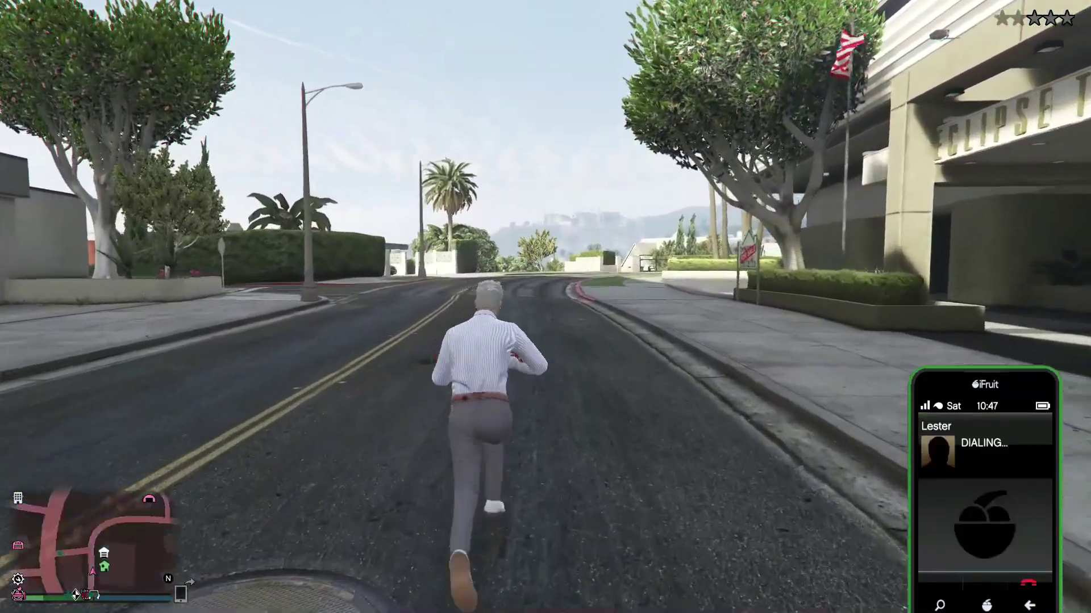